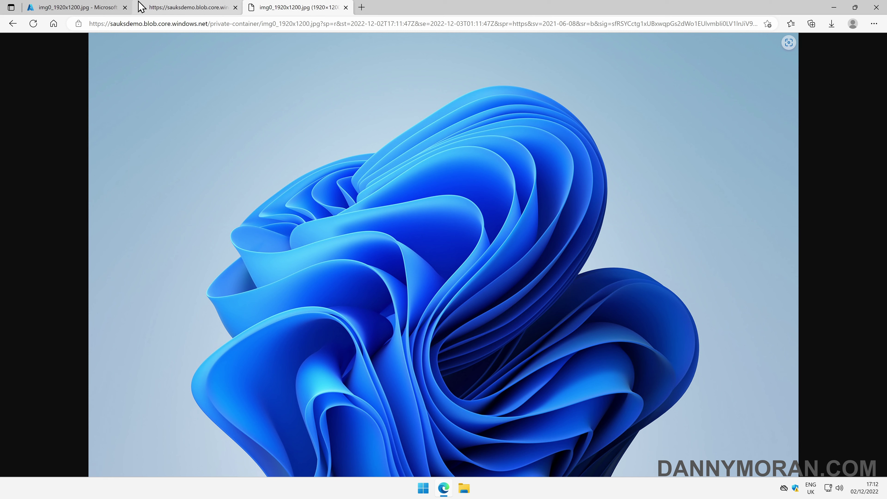
# - Create a container named public-container in the sauksdemo storage account with Blob (anonymous read access for blobs only) as public access level
pyautogui.click(106, 6)
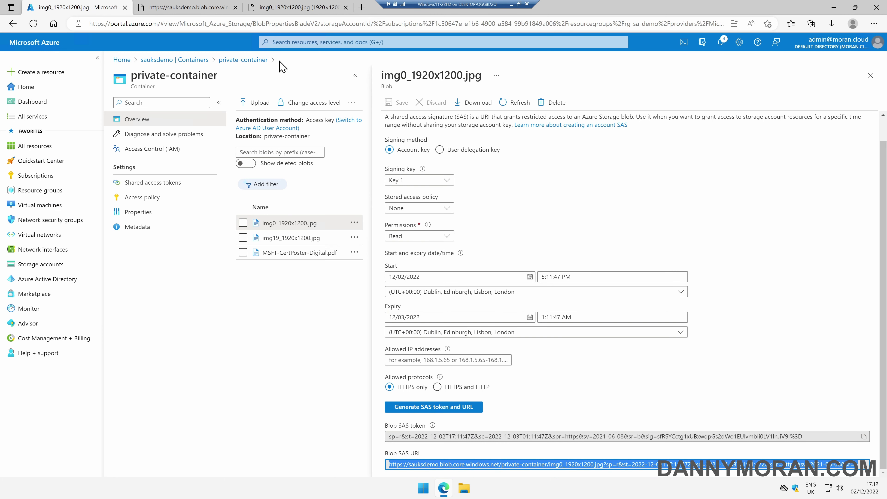
pyautogui.click(196, 60)
pyautogui.click(258, 103)
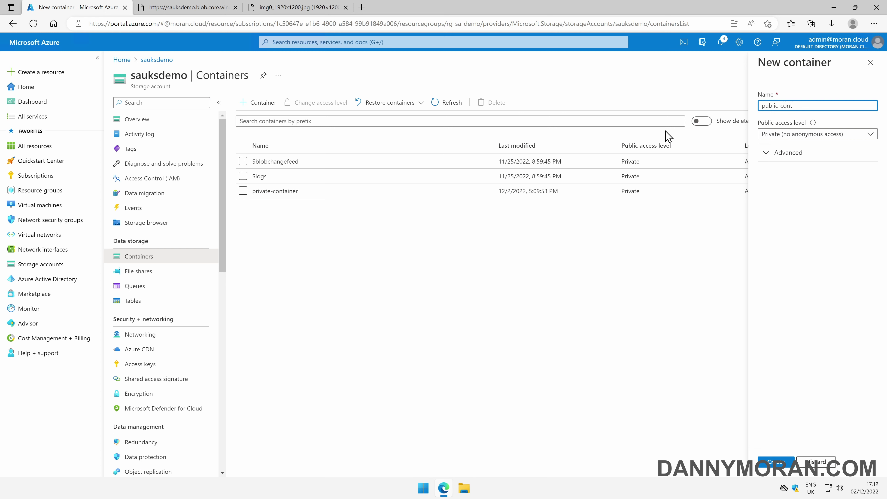
pyautogui.click(803, 135)
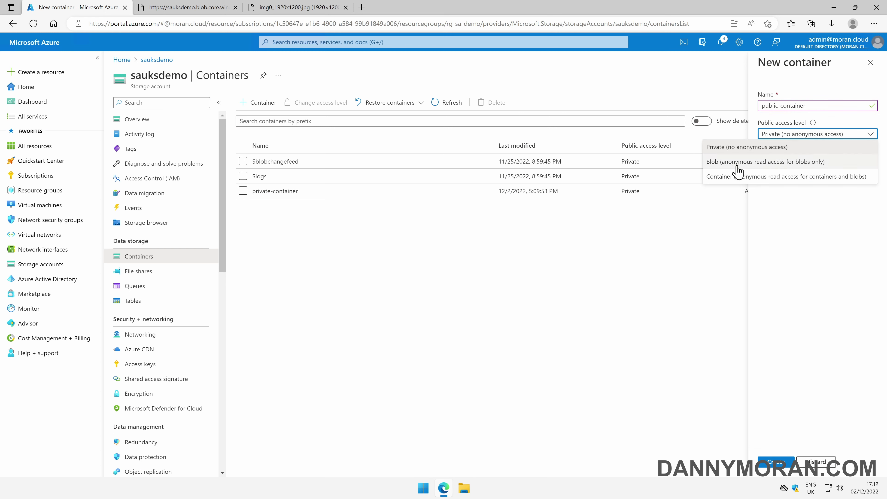
pyautogui.click(771, 165)
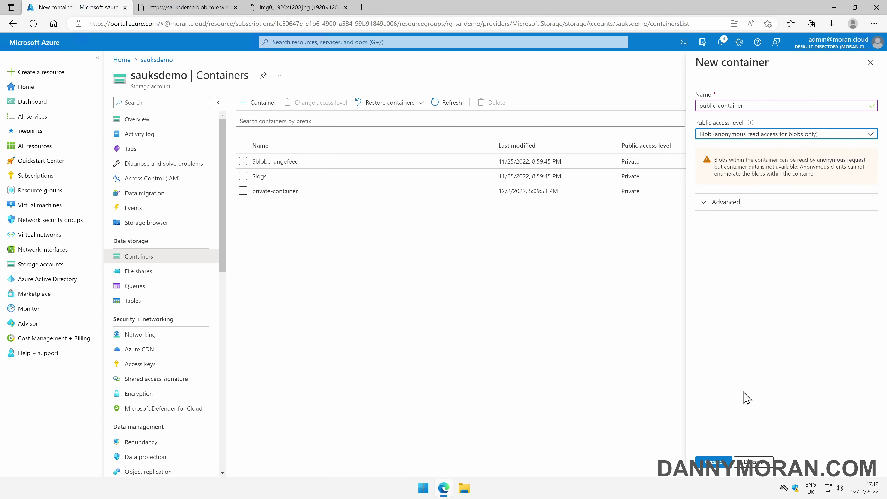
pyautogui.click(719, 463)
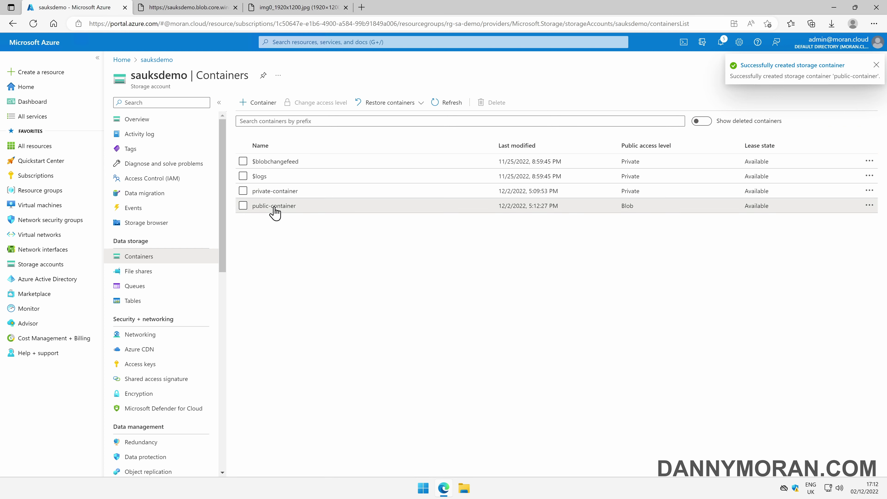
# - Upload MSFT-CertPoster-Digital, img0_1920x1200 and img19_1920x1200 from Downloads to public-container, and dismiss the notifications and upload pane
pyautogui.click(274, 206)
pyautogui.click(257, 104)
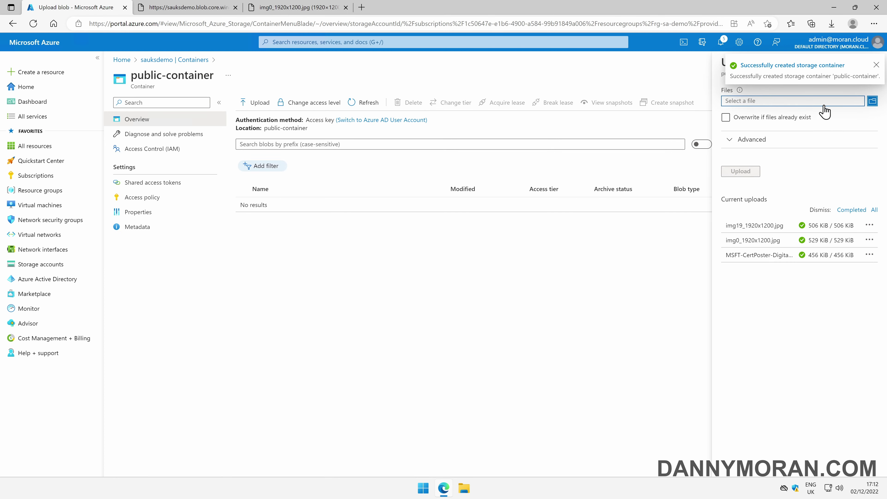
pyautogui.click(872, 100)
pyautogui.moveTo(316, 168); pyautogui.dragTo(231, 94)
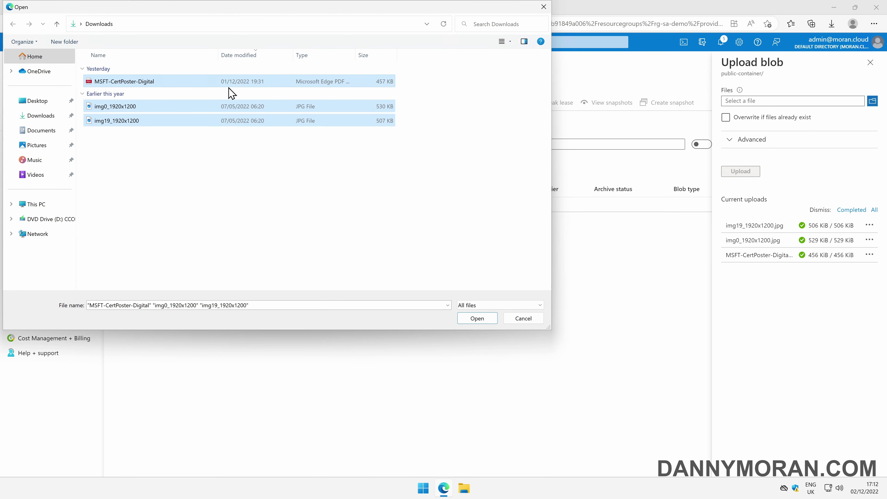
pyautogui.click(481, 322)
pyautogui.click(743, 171)
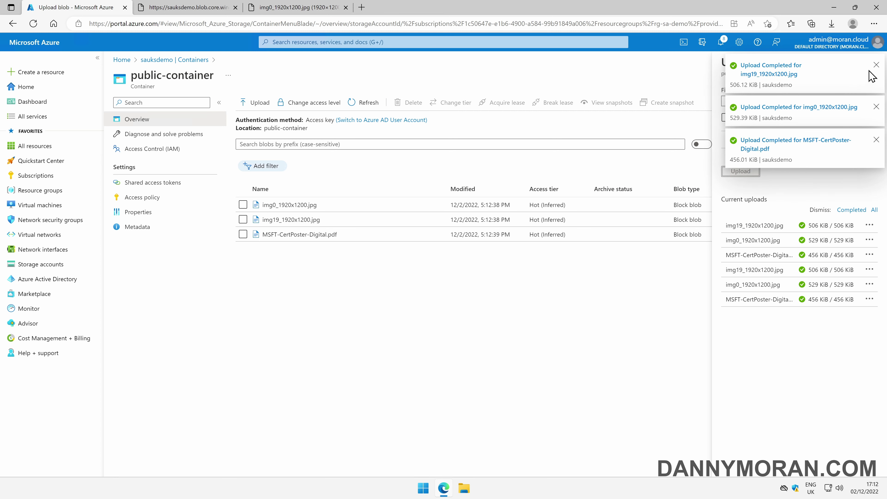
pyautogui.click(876, 64)
pyautogui.click(874, 65)
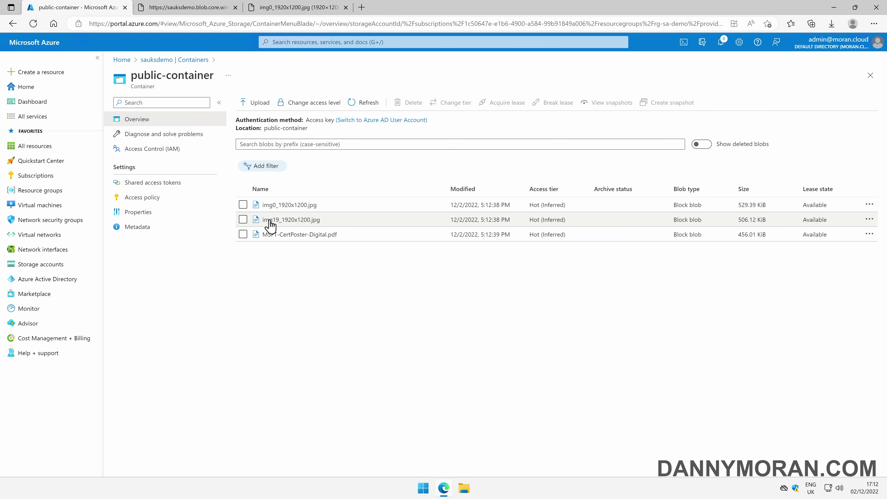
# - Copy the URL of img0_1920x1200.jpg in public-container and open it in a new browser tab
pyautogui.click(295, 208)
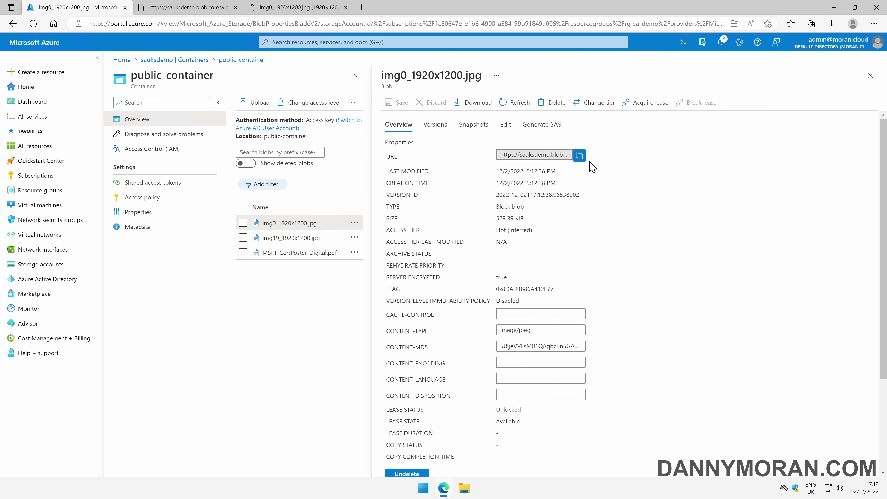
pyautogui.click(580, 156)
pyautogui.click(361, 7)
pyautogui.hotkey('ctrl', 'v')
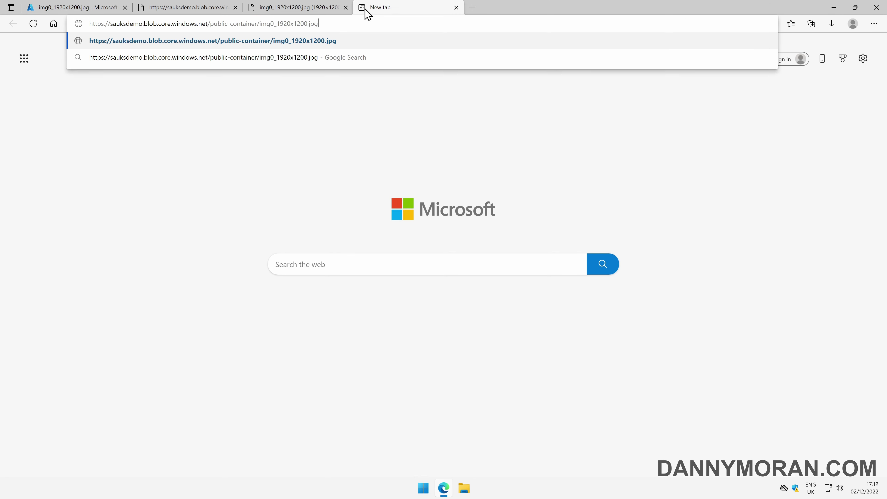
pyautogui.press('Return')
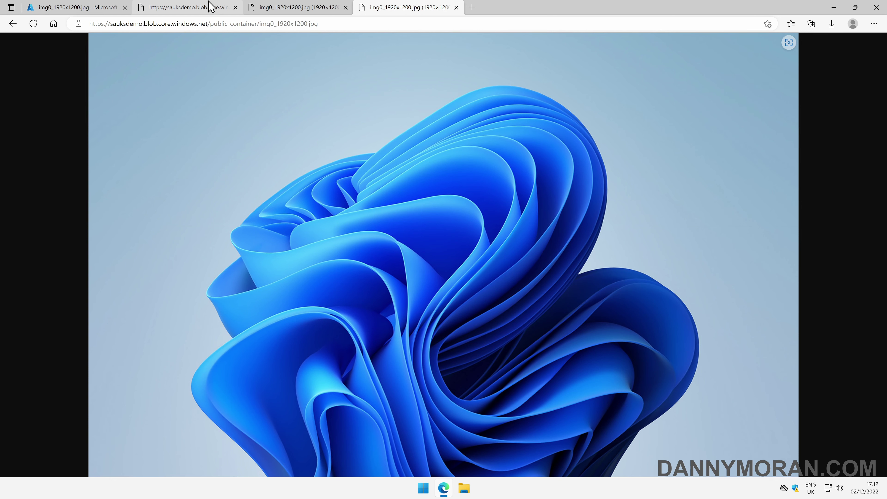
# - Compare the container part of the private blob's URL with the public blob's URL
pyautogui.click(173, 7)
pyautogui.moveTo(210, 23); pyautogui.dragTo(259, 24)
pyautogui.click(371, 8)
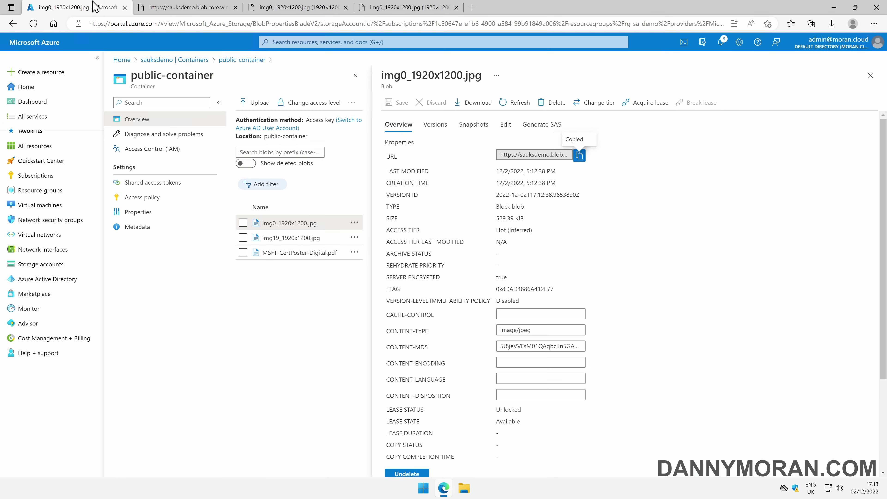
# - Check the Generate SAS options of the public img0_1920x1200.jpg blob and return to the container's blob list
pyautogui.click(94, 6)
pyautogui.click(541, 126)
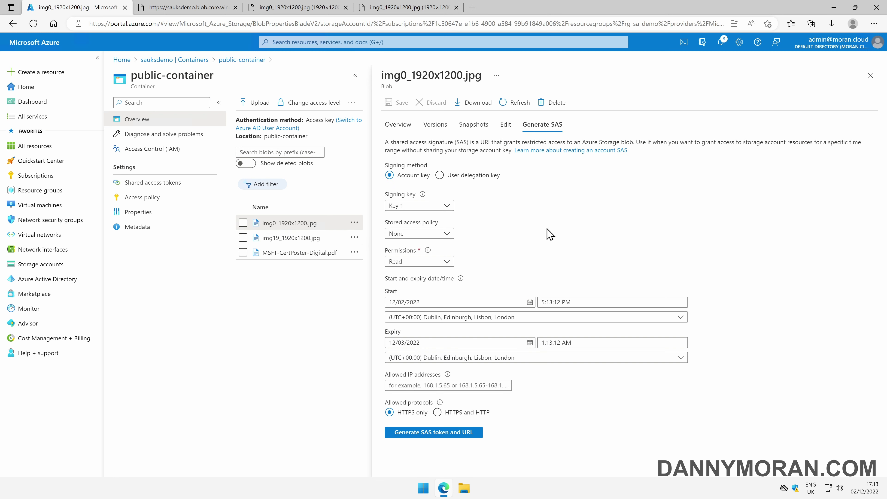
pyautogui.hotkey('alt', 'Left')
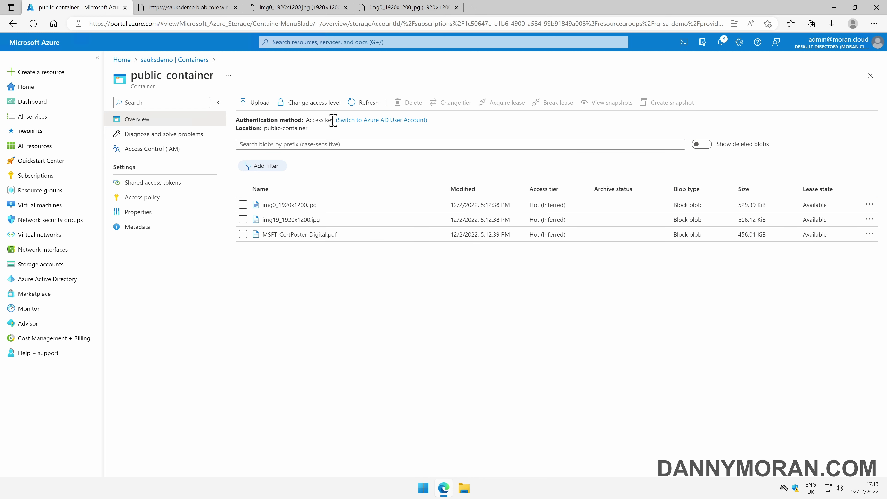
# - Examine the full address of the publicly accessible img0_1920x1200.jpg blob in its browser tab
pyautogui.click(394, 8)
pyautogui.doubleClick(123, 24)
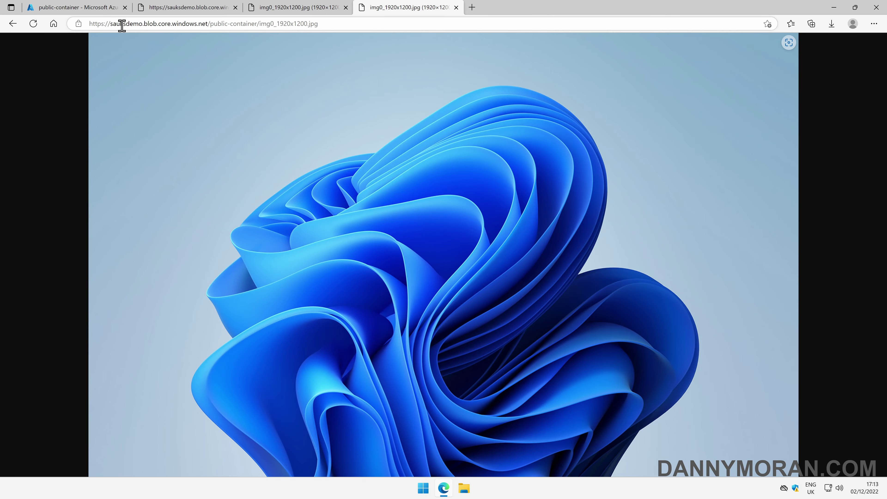
pyautogui.moveTo(122, 26); pyautogui.dragTo(324, 30)
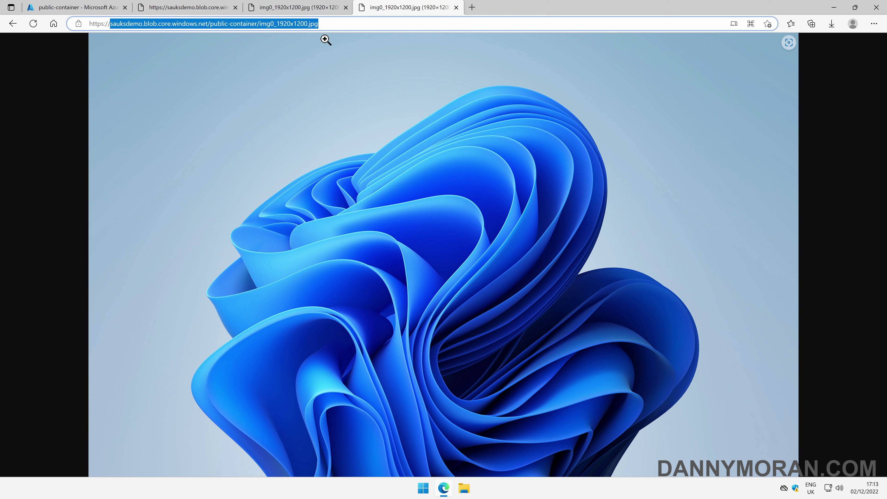
pyautogui.click(358, 24)
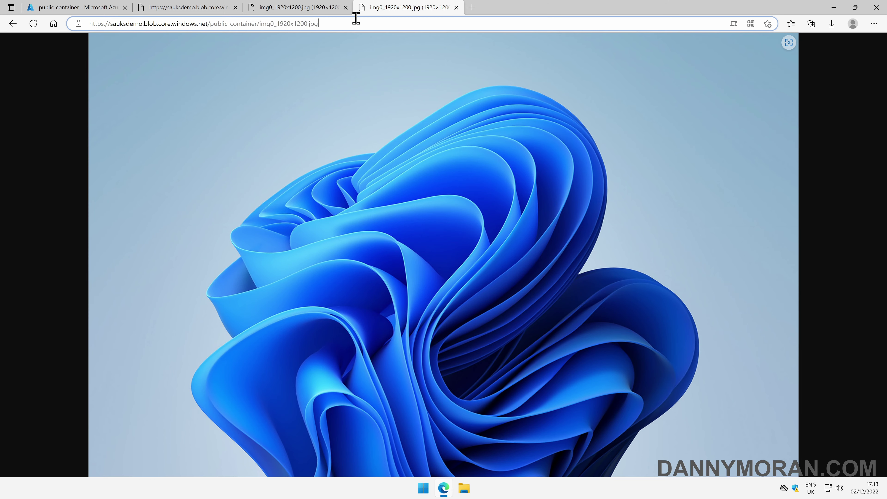
# - Return to the sauksdemo storage account and review its redundancy options
pyautogui.click(103, 8)
pyautogui.click(175, 59)
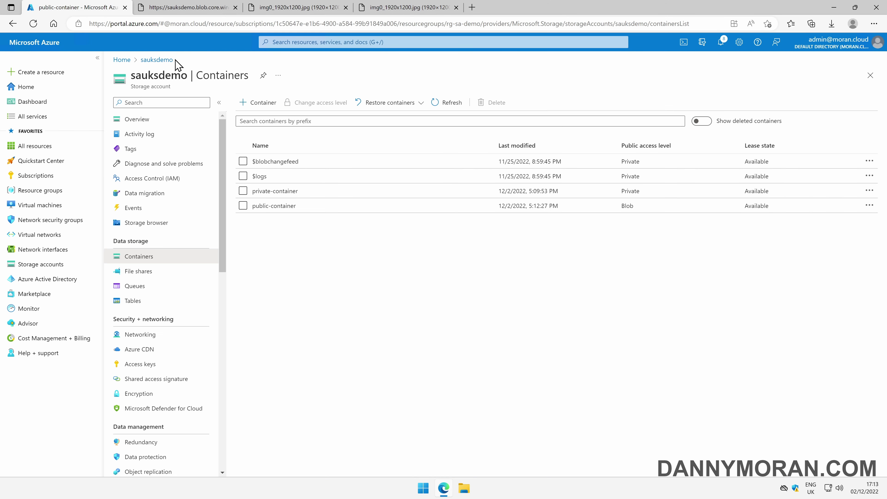
pyautogui.click(170, 445)
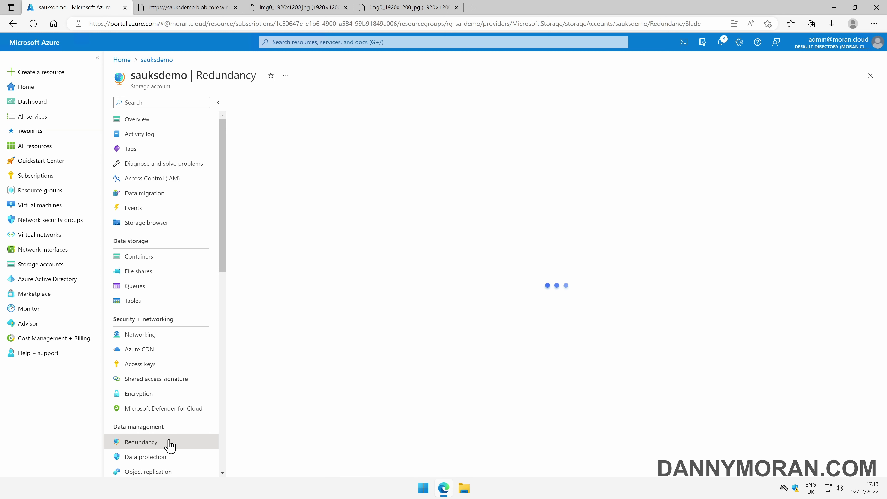
pyautogui.click(495, 156)
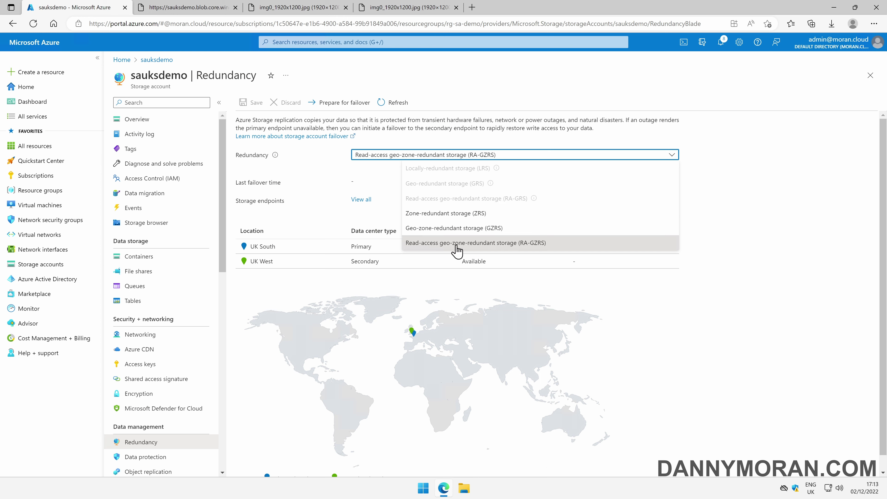
pyautogui.click(322, 227)
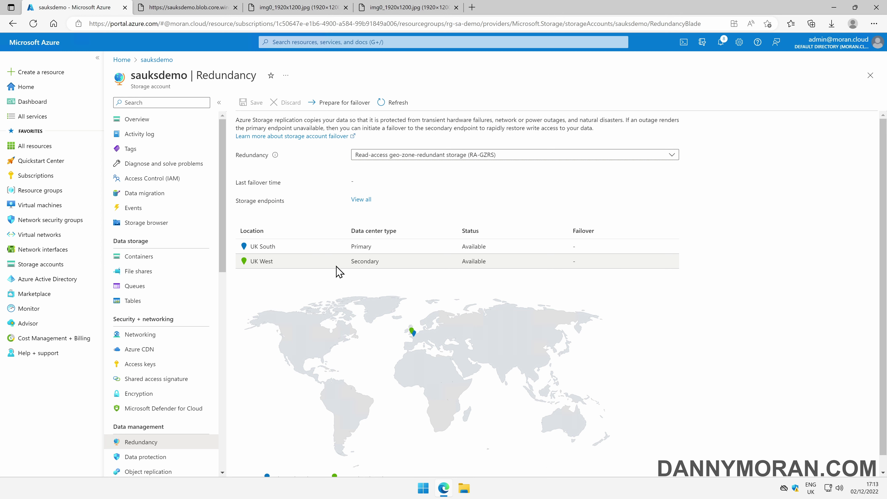
# - Open the storage account's endpoints and copy sauksdemo-secondary from the secondary blob service endpoint
pyautogui.scroll(-5, 164, 296)
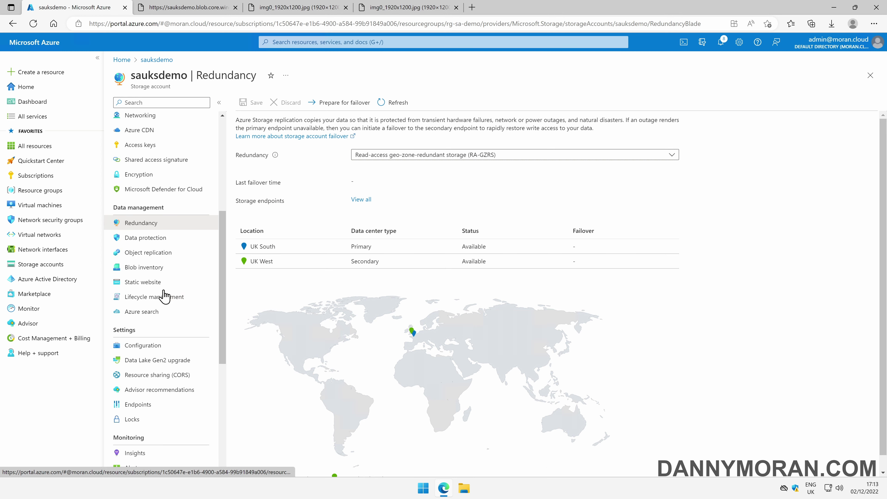
pyautogui.click(161, 407)
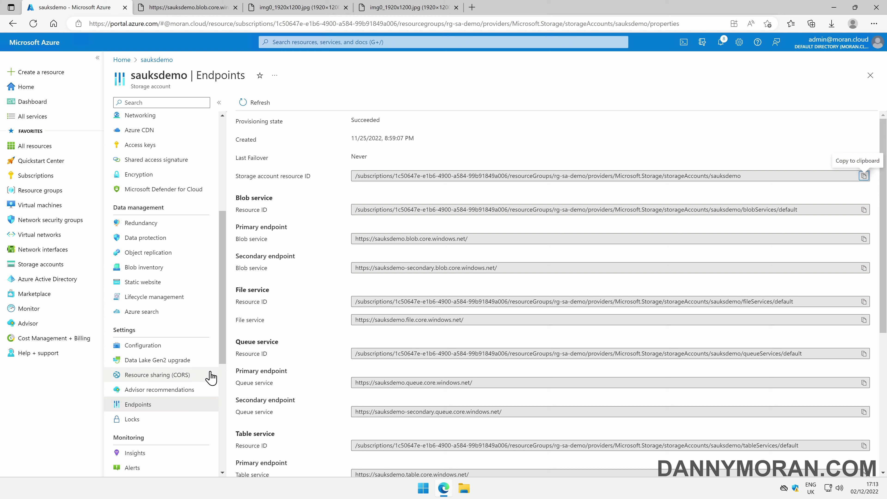
pyautogui.moveTo(242, 227); pyautogui.dragTo(293, 230)
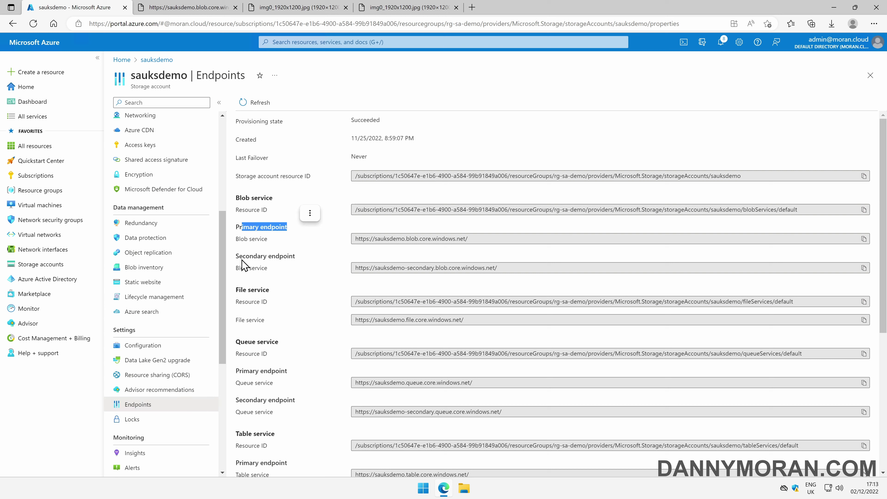
pyautogui.moveTo(236, 256); pyautogui.dragTo(293, 260)
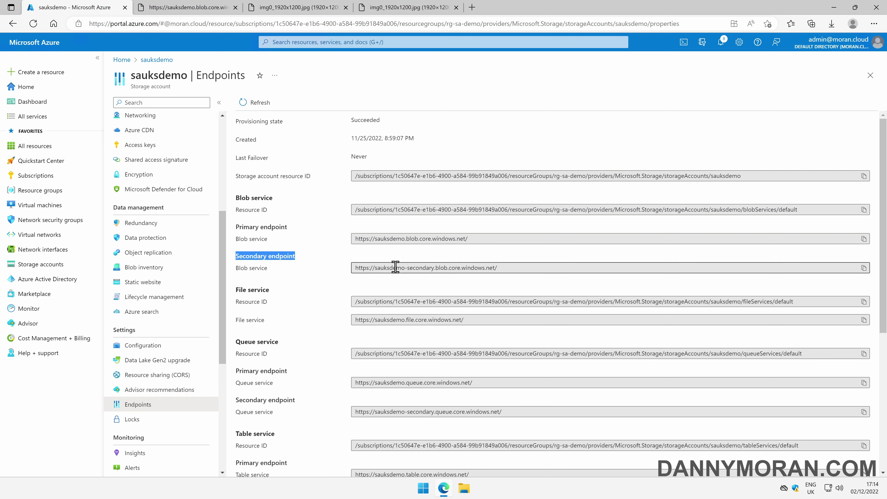
pyautogui.doubleClick(419, 268)
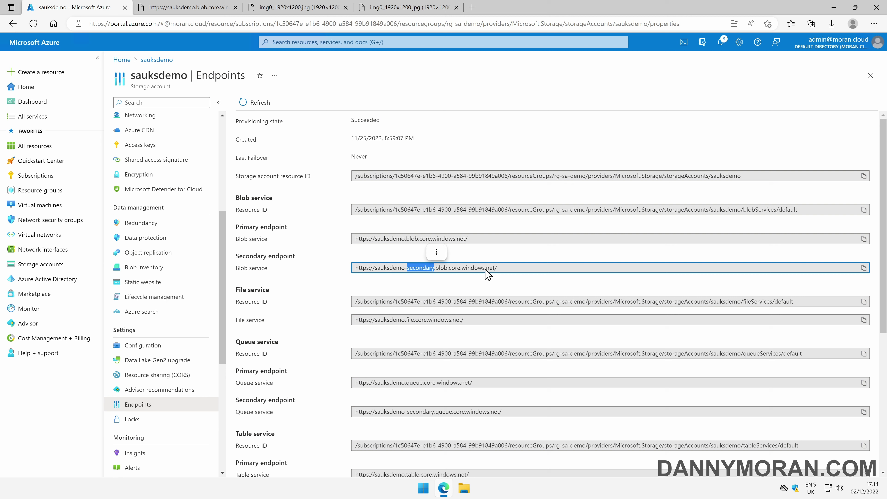
pyautogui.doubleClick(390, 267)
pyautogui.moveTo(390, 267); pyautogui.dragTo(419, 269)
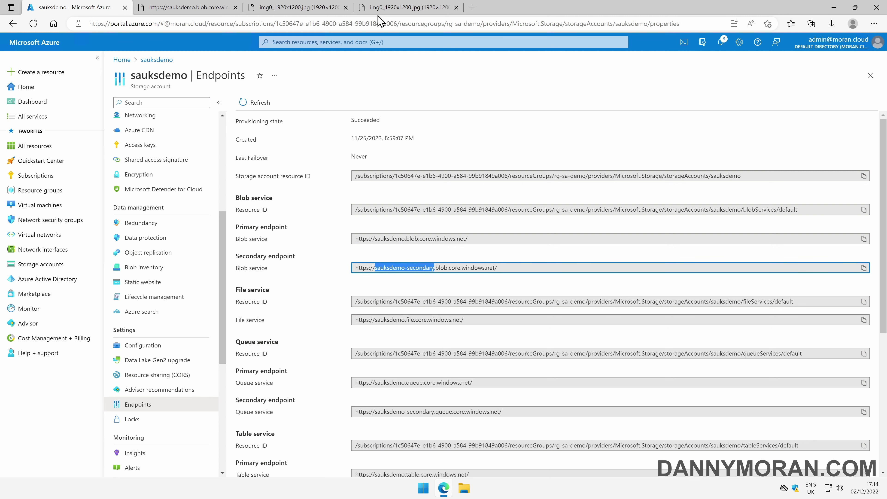
# - Load the public blob URL in another browser tab with the account name replaced by sauksdemo-secondary
pyautogui.click(383, 10)
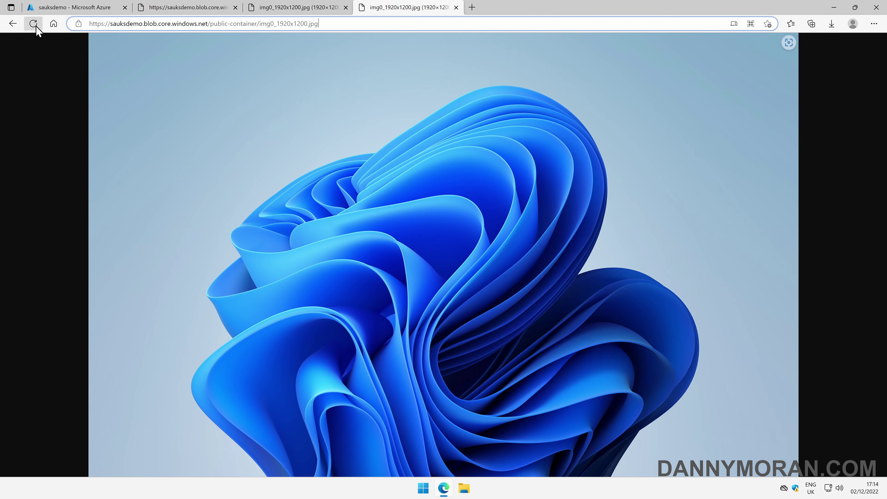
pyautogui.moveTo(78, 24); pyautogui.dragTo(464, 8)
pyautogui.doubleClick(121, 27)
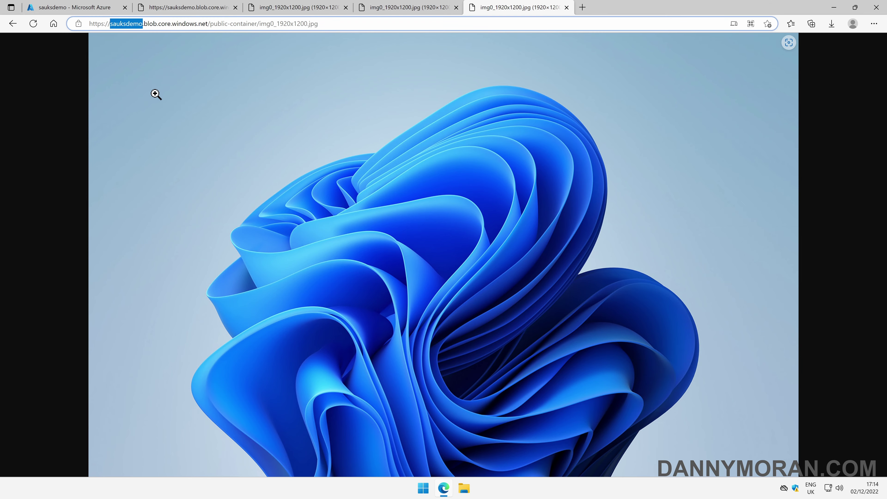
pyautogui.hotkey('ctrl', 'v')
pyautogui.press('Return')
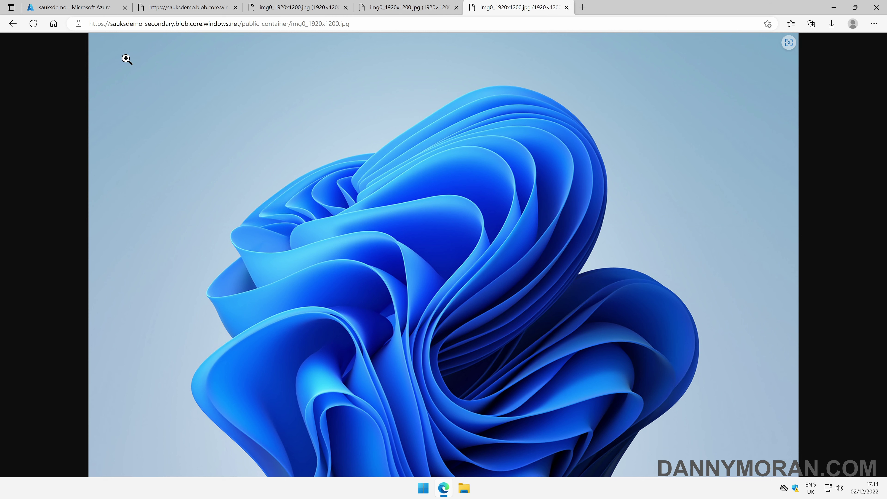
# - Compare the account names in the secondary and primary blob URLs, and review the storage account's endpoints again
pyautogui.click(123, 27)
pyautogui.moveTo(123, 28); pyautogui.dragTo(154, 25)
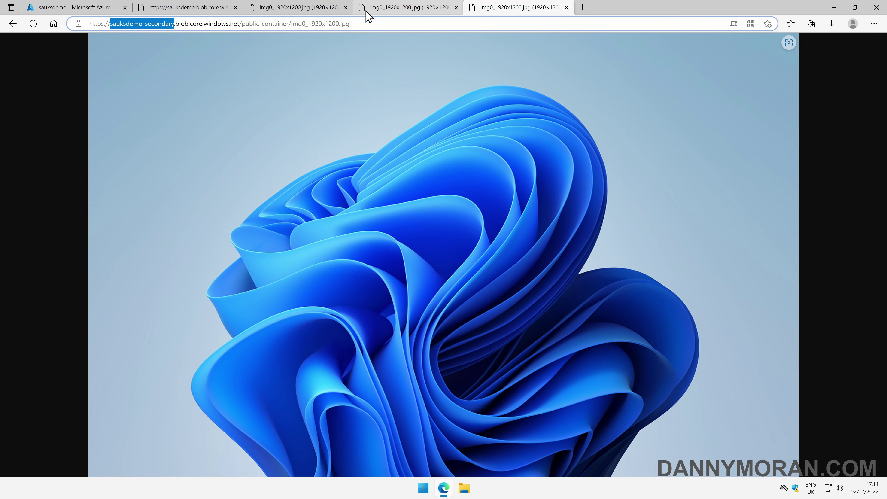
pyautogui.click(379, 10)
pyautogui.doubleClick(124, 24)
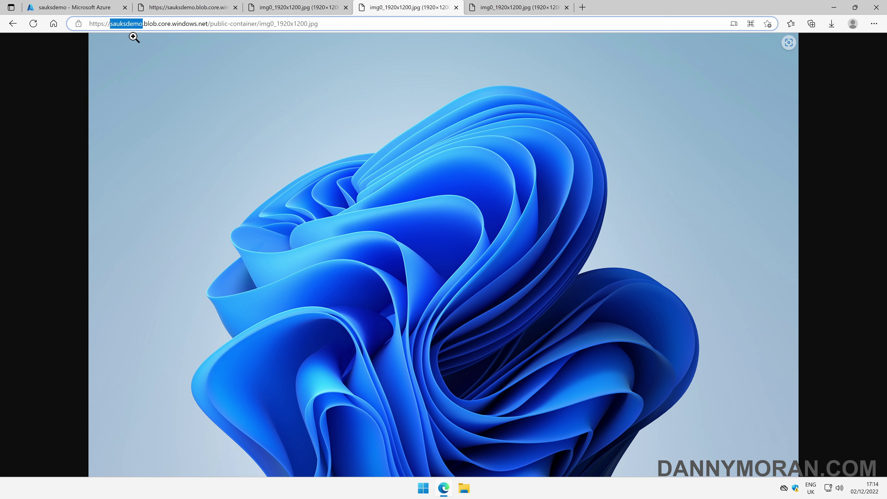
pyautogui.click(84, 10)
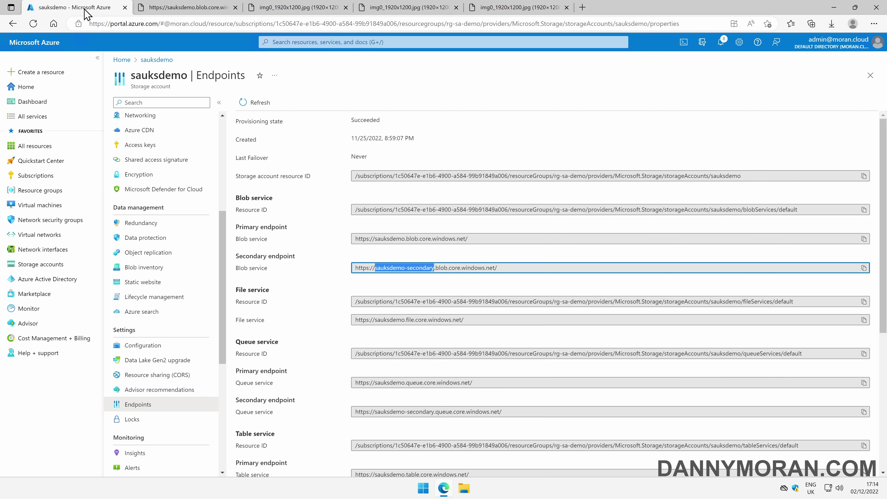
pyautogui.click(425, 289)
pyautogui.scroll(-3, 154, 392)
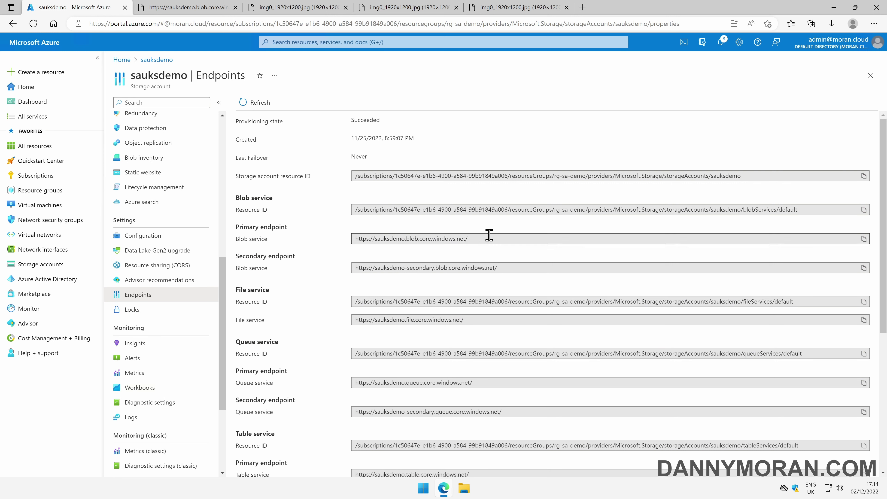
# - Compare the primary blob service endpoint with the account name in the secondary blob service endpoint
pyautogui.moveTo(485, 238); pyautogui.dragTo(330, 247)
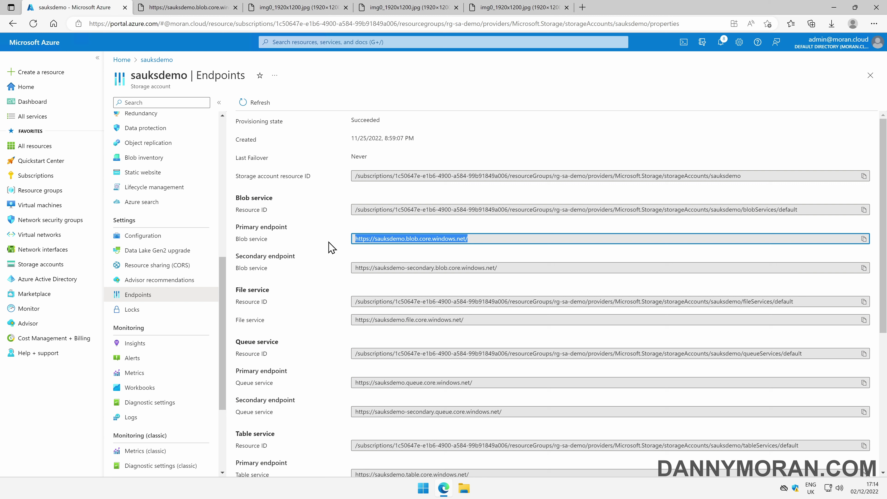
pyautogui.doubleClick(390, 267)
pyautogui.moveTo(391, 267); pyautogui.dragTo(420, 267)
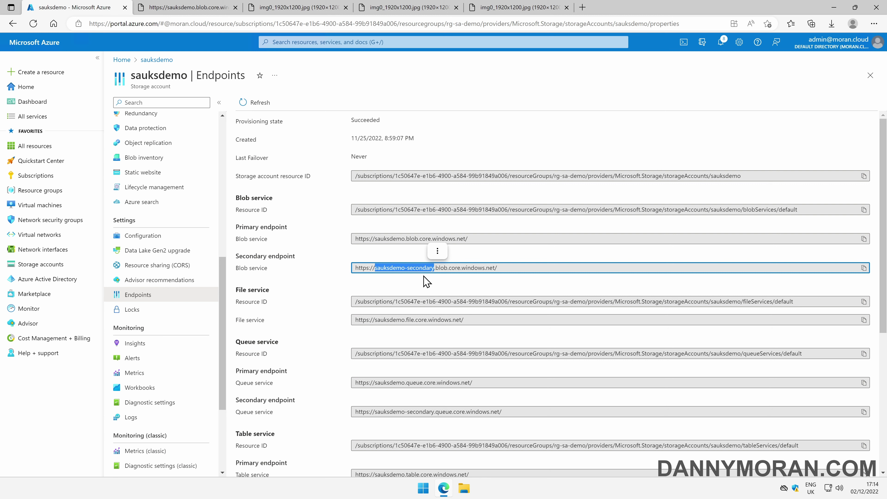
pyautogui.click(426, 281)
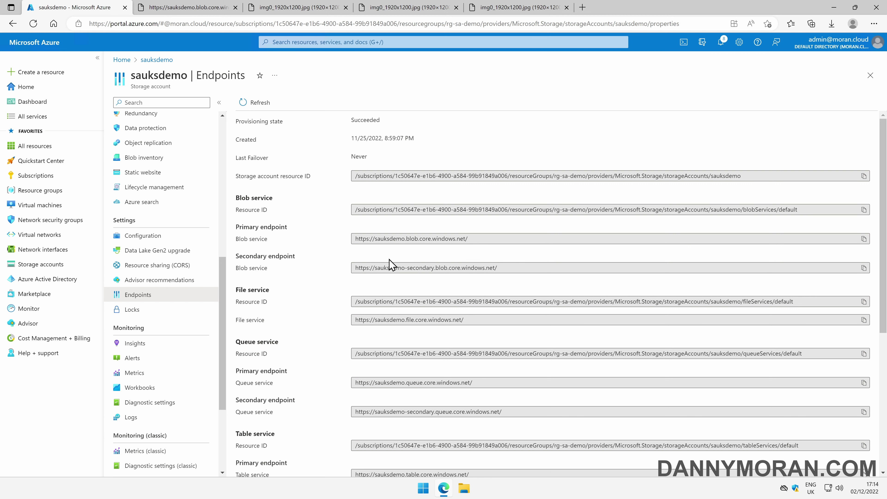
# - Open public-container from the storage account's containers and check the access tiers of its blobs
pyautogui.scroll(10, 164, 231)
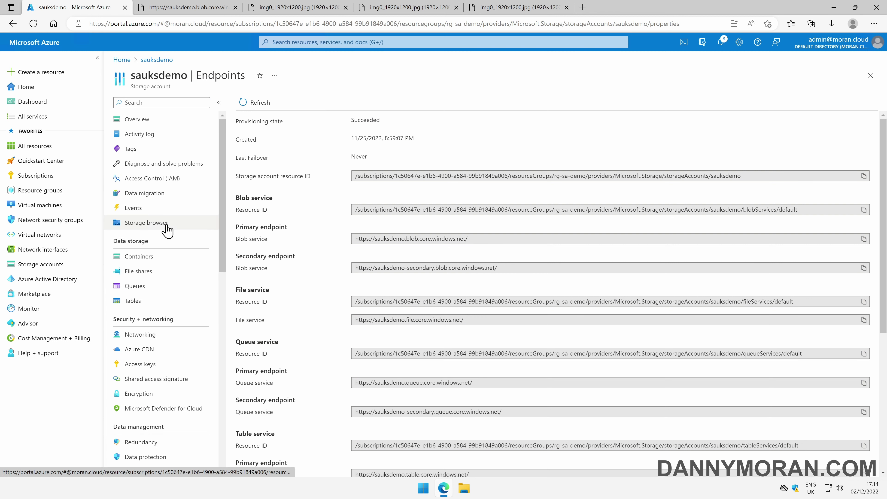
pyautogui.click(164, 256)
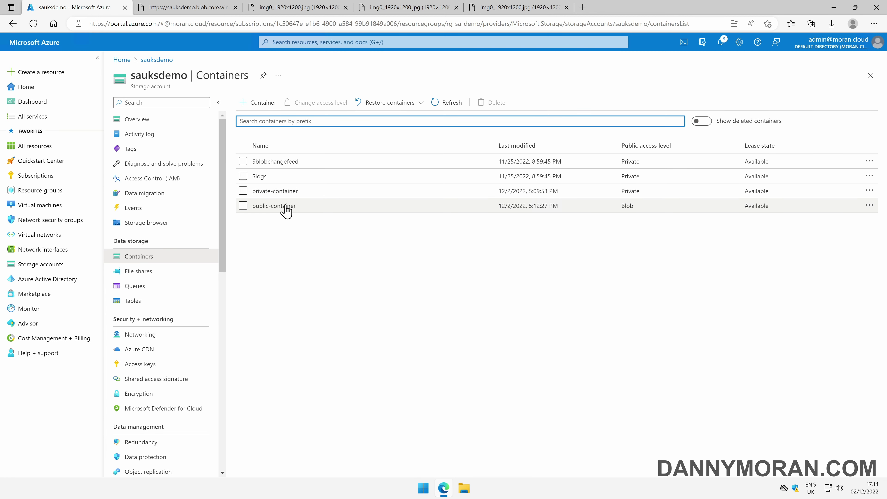
pyautogui.click(285, 206)
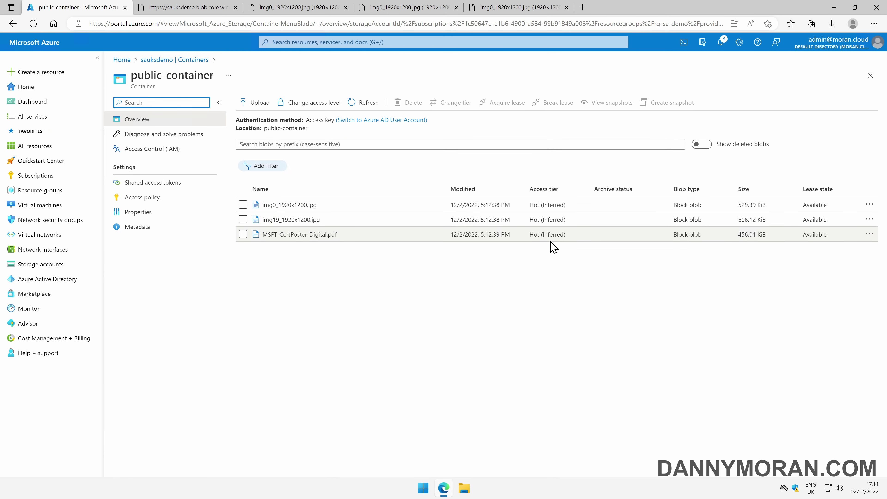
# - Return to the sauksdemo overview and inspect the configuration of the default blob access tier
pyautogui.click(177, 60)
pyautogui.click(138, 119)
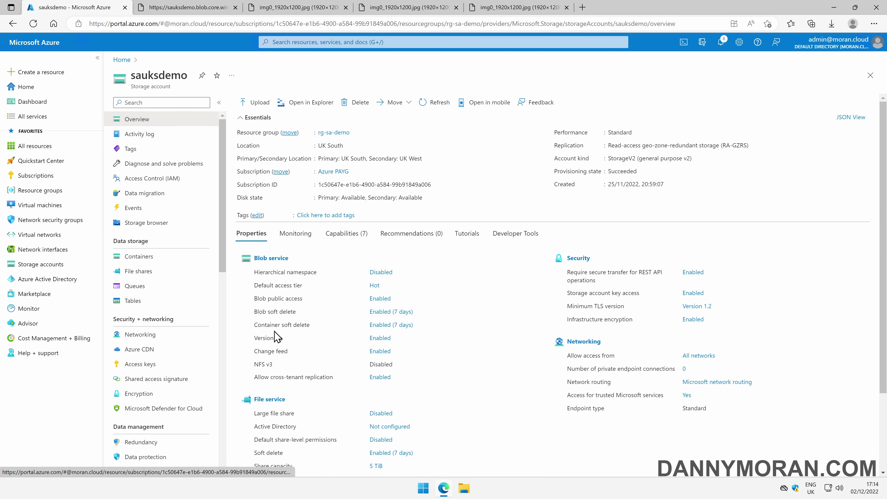
pyautogui.moveTo(255, 285); pyautogui.dragTo(312, 290)
pyautogui.click(378, 286)
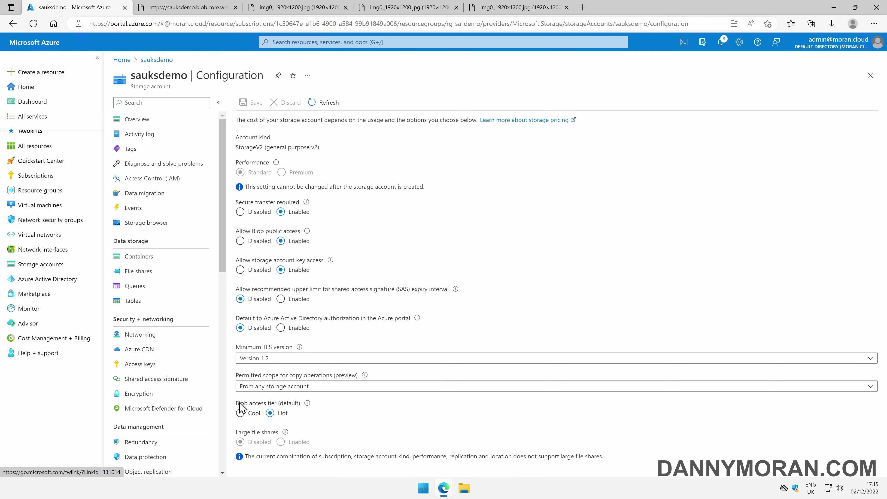
# - Change the access tier of img0_1920x1200.jpg in public-container to Cool
pyautogui.click(151, 259)
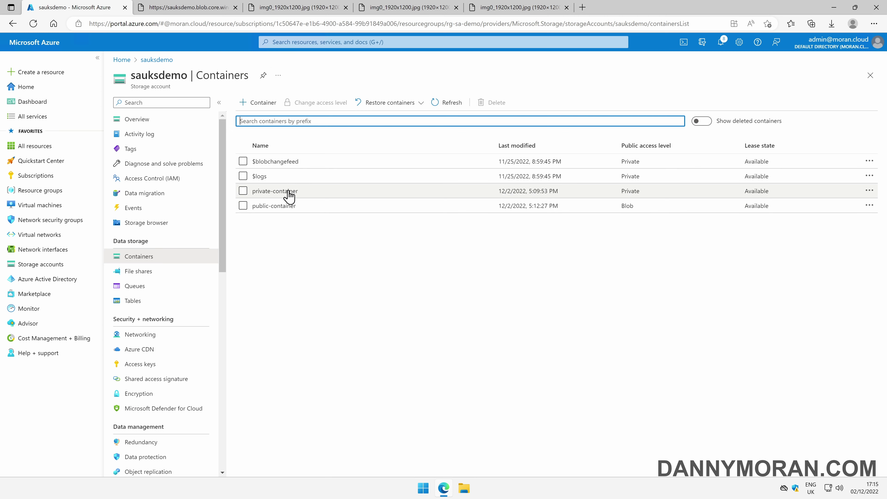
pyautogui.click(291, 205)
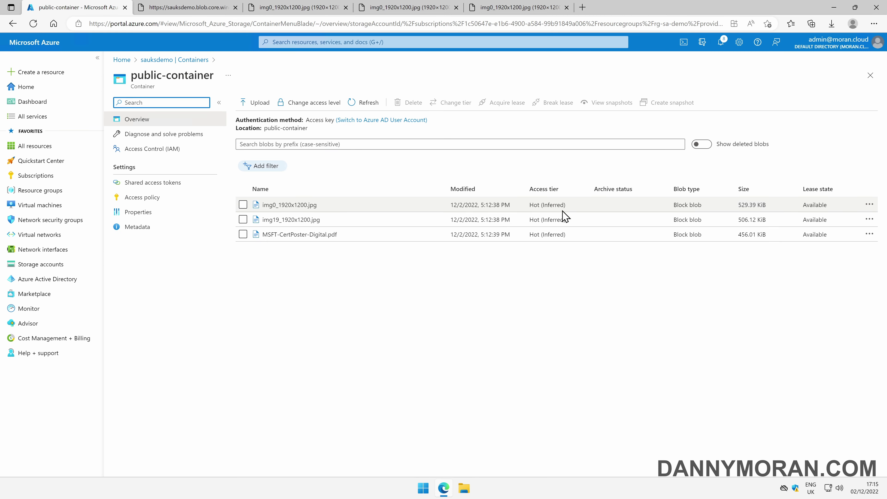
pyautogui.click(538, 206)
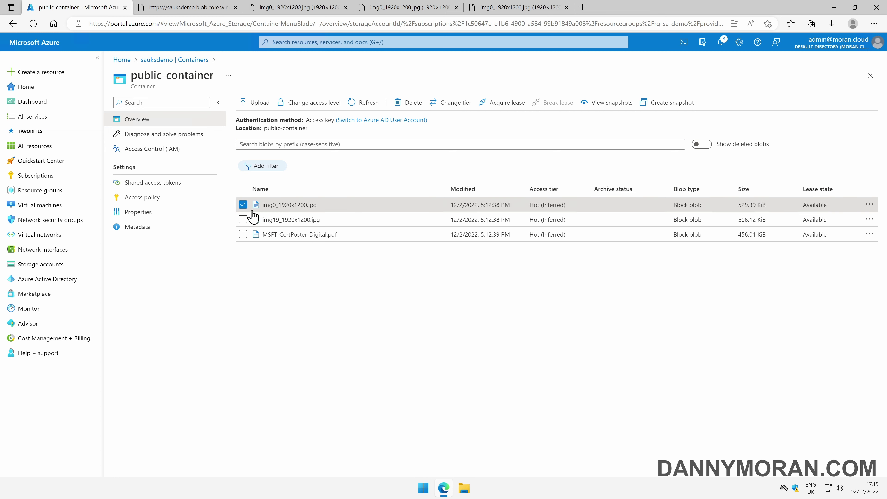
pyautogui.doubleClick(243, 209)
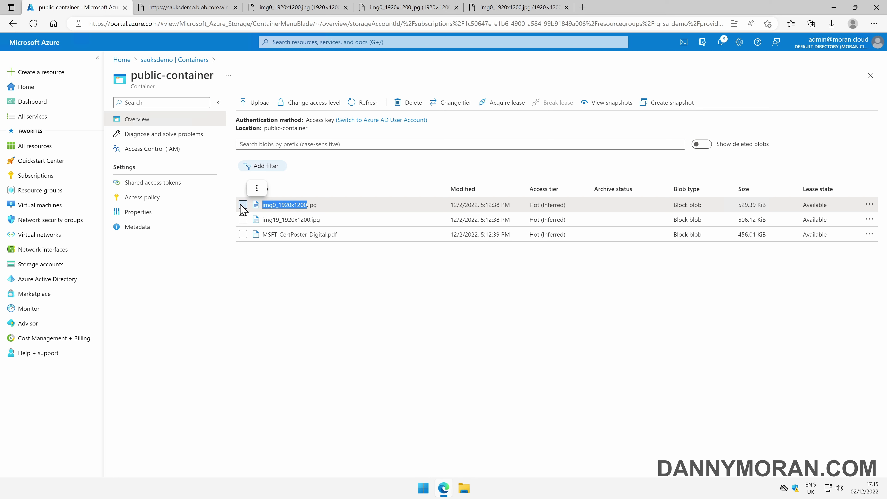
pyautogui.click(455, 105)
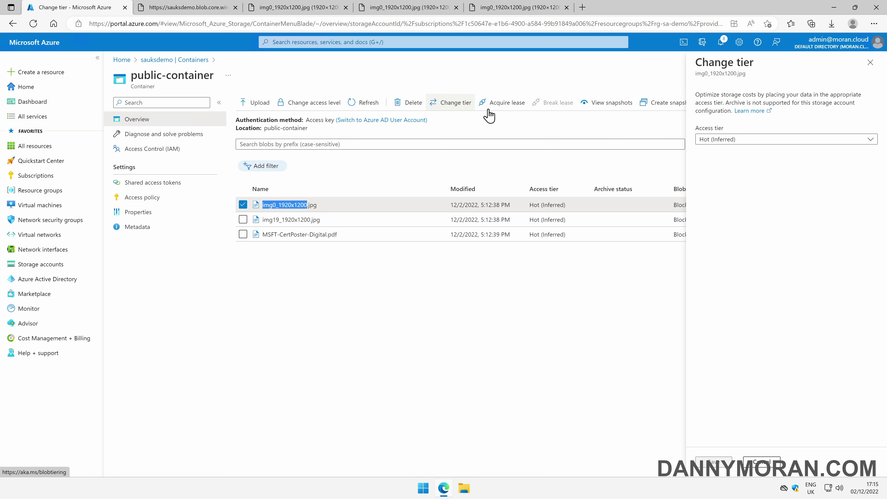
pyautogui.click(734, 140)
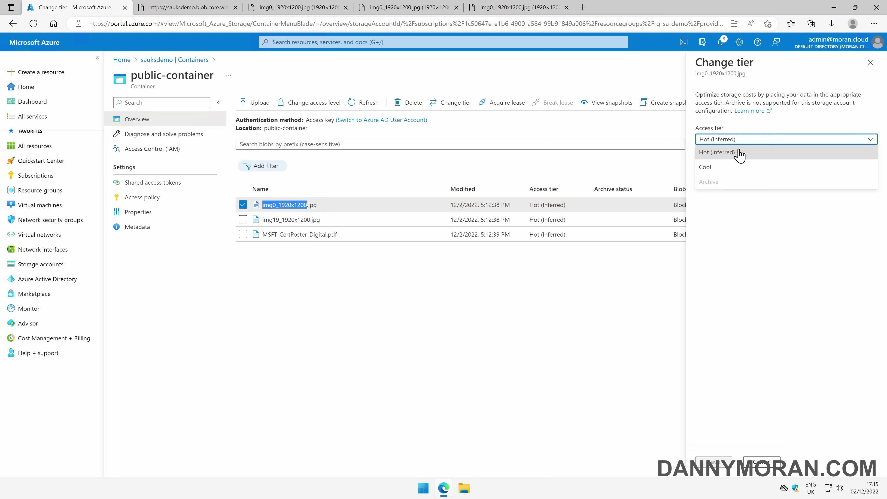
pyautogui.click(722, 168)
pyautogui.click(713, 464)
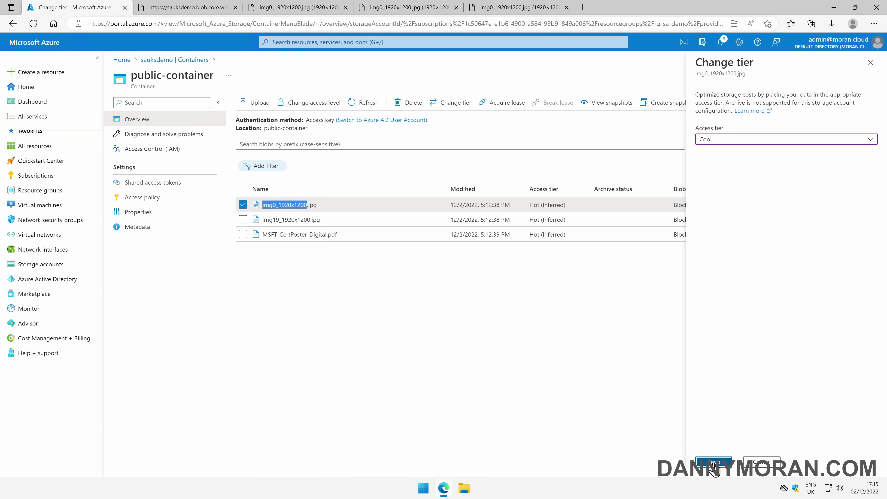
pyautogui.moveTo(570, 210)
pyautogui.mouseDown()
pyautogui.moveTo(461, 204)
pyautogui.moveTo(243, 217)
pyautogui.mouseUp()
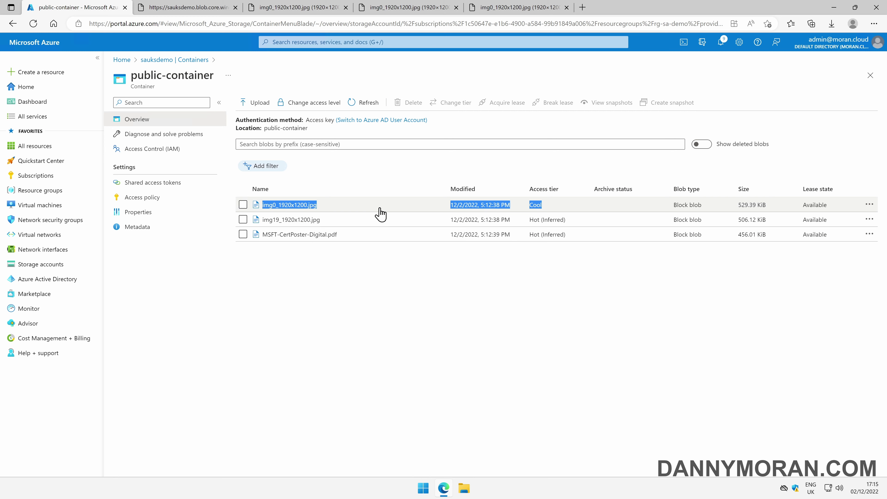
# - Start a lifecycle management rule for sauksdemo named 30-days, keeping the default scope and blob types
pyautogui.click(171, 60)
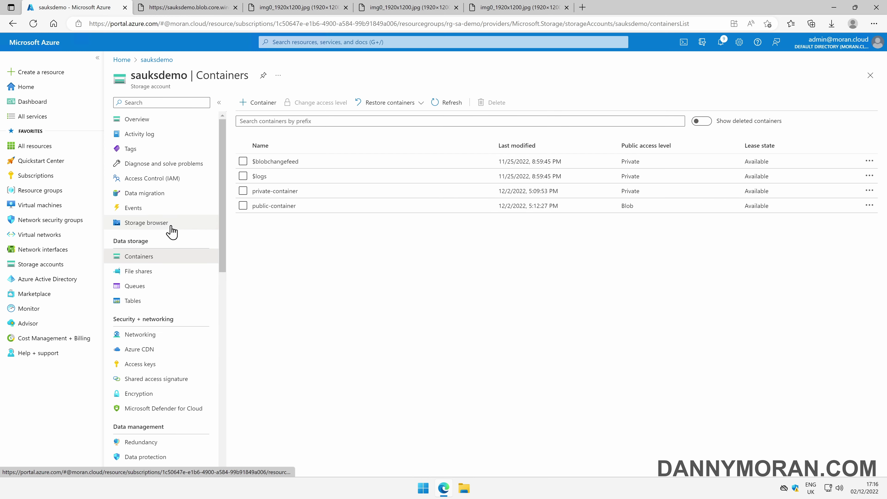
pyautogui.scroll(-8, 171, 230)
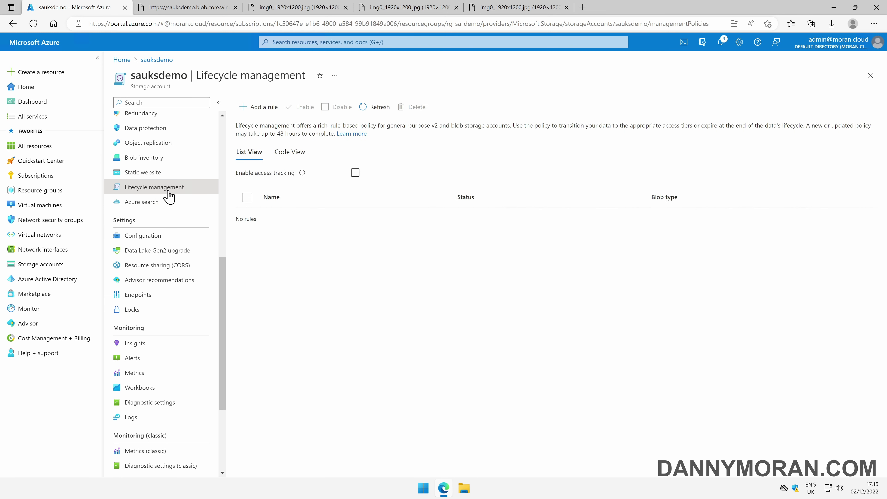
pyautogui.click(252, 112)
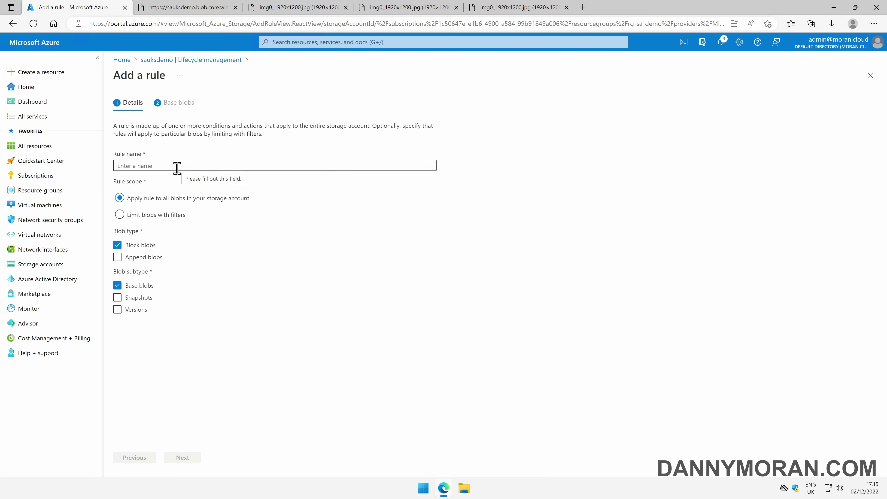
pyautogui.click(157, 168)
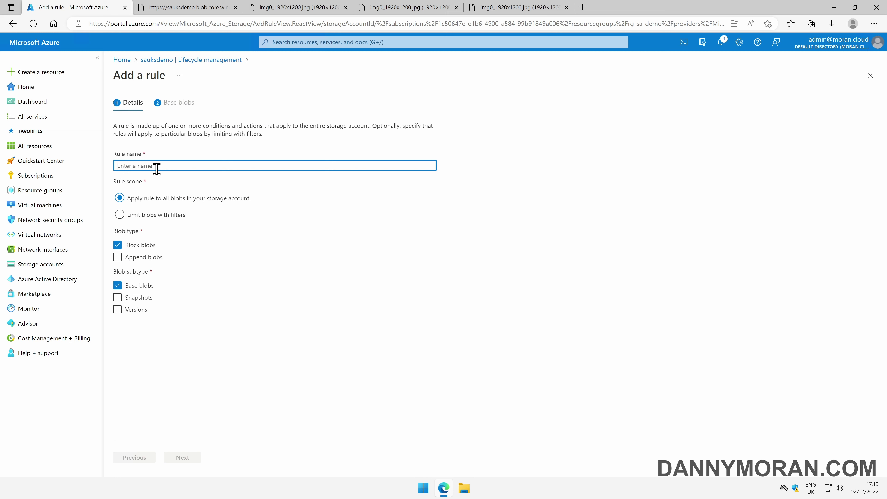
pyautogui.write('30-days')
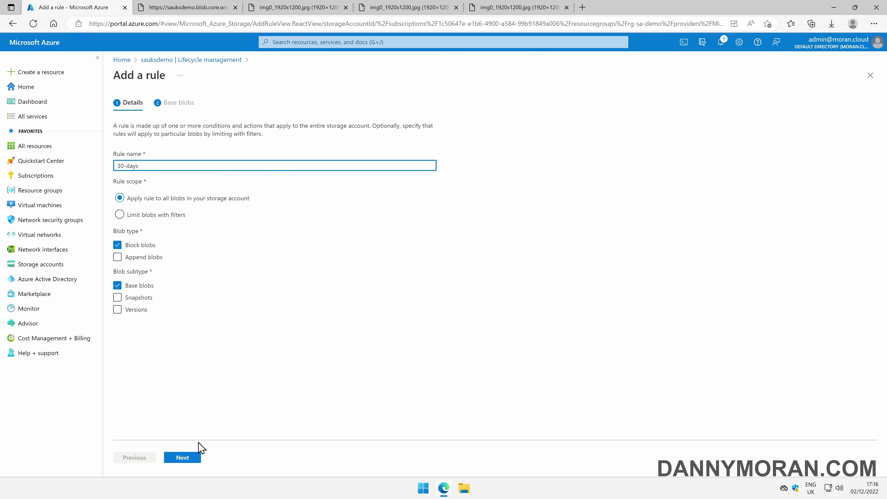
pyautogui.click(182, 457)
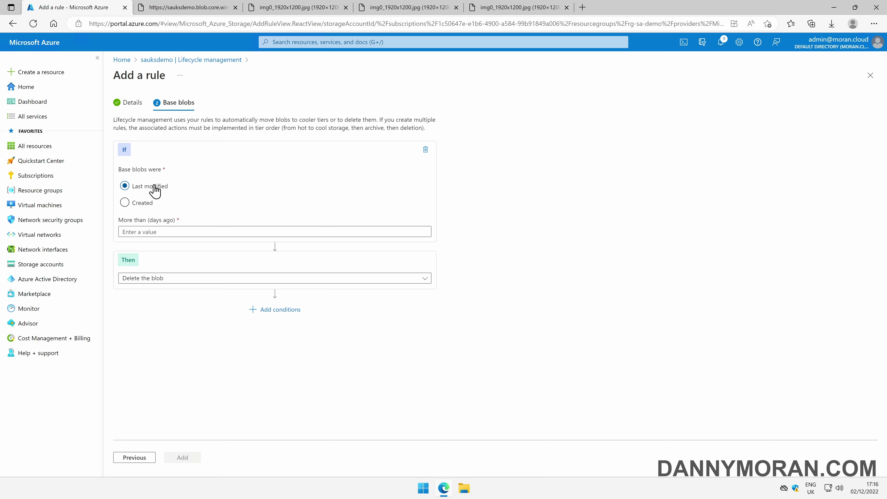
# - Set the rule to move base blobs created more than 60 days ago to cool storage, and add it
pyautogui.click(158, 230)
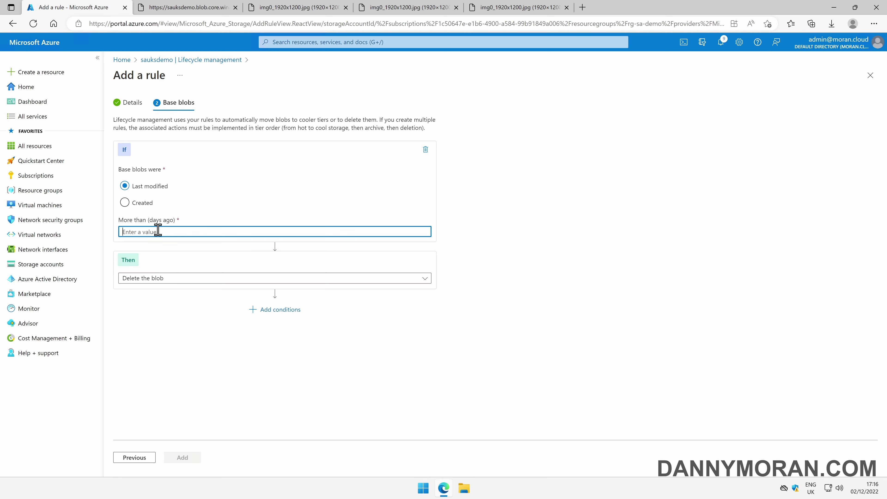
pyautogui.write('30')
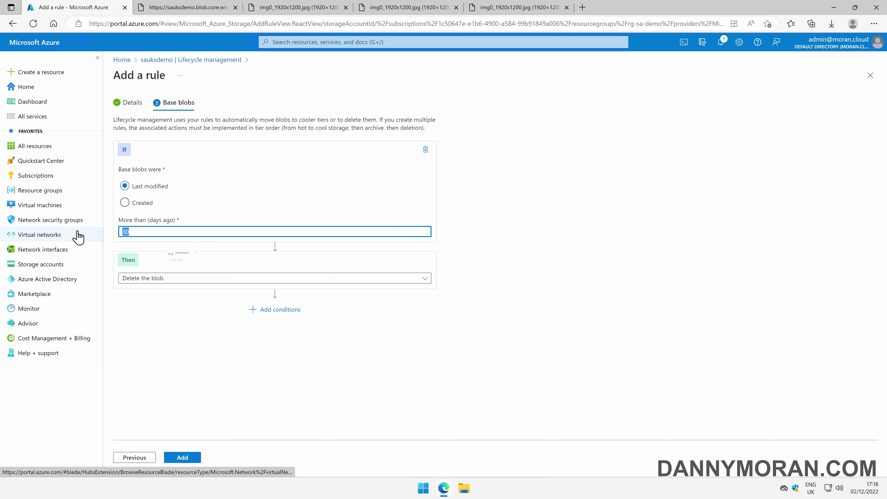
pyautogui.moveTo(76, 235)
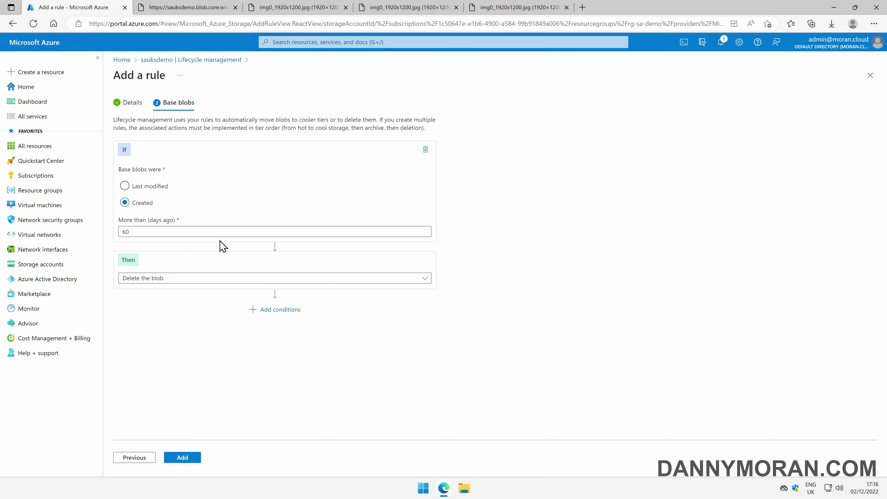
pyautogui.click(157, 279)
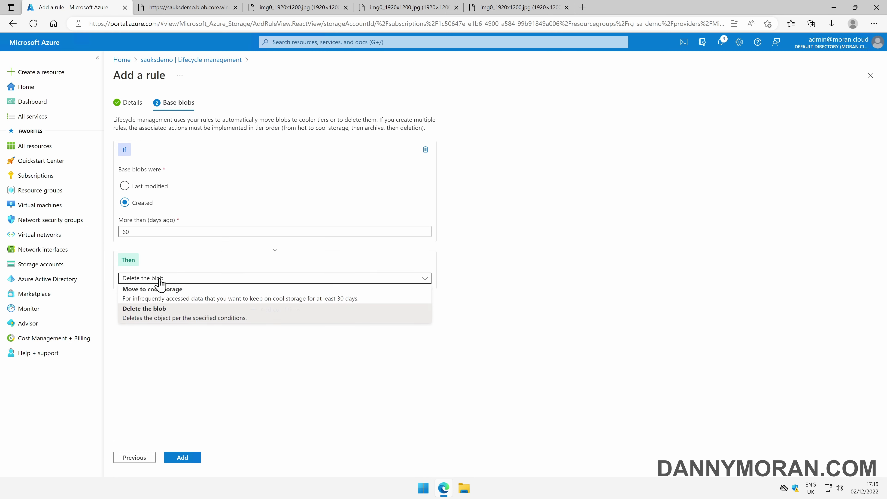
pyautogui.click(164, 300)
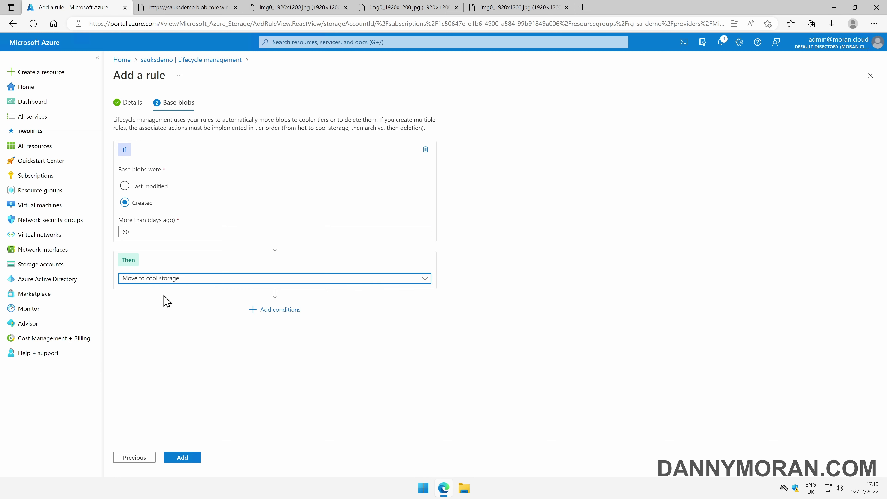
pyautogui.click(183, 458)
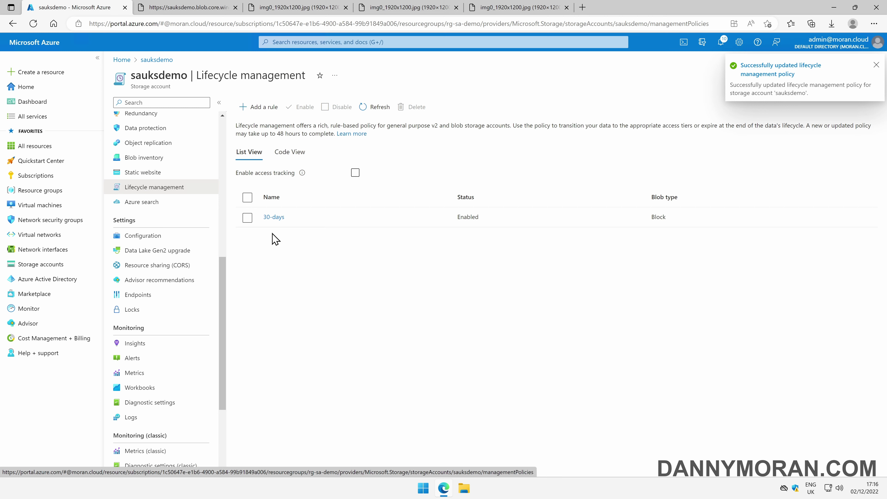
# - Review the details and base blob conditions of the 30-days rule, and return to the lifecycle rules
pyautogui.scroll(10, 165, 237)
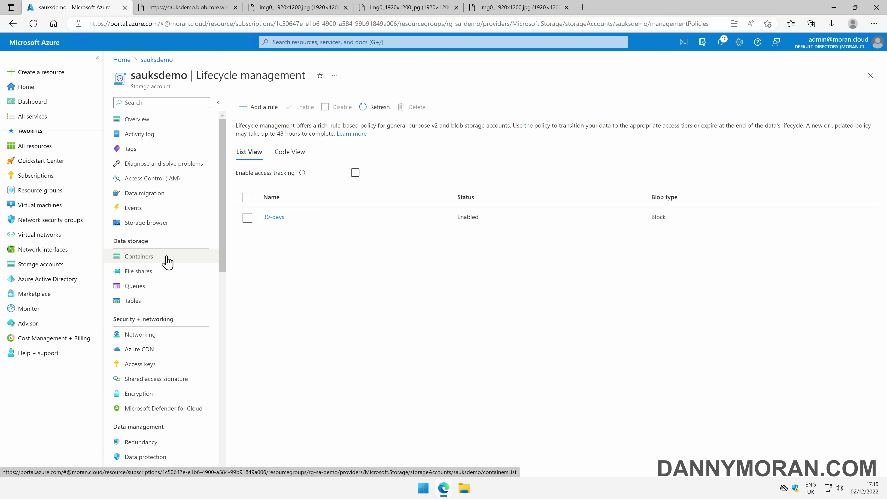
pyautogui.click(274, 217)
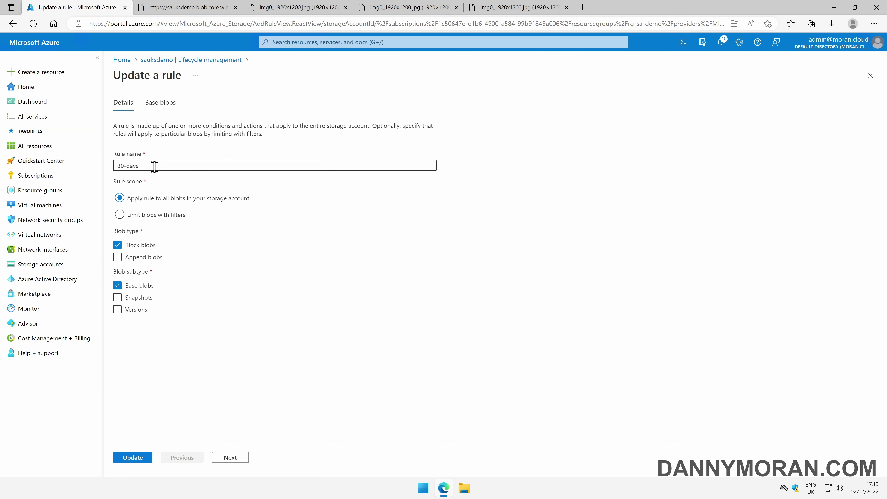
pyautogui.click(159, 103)
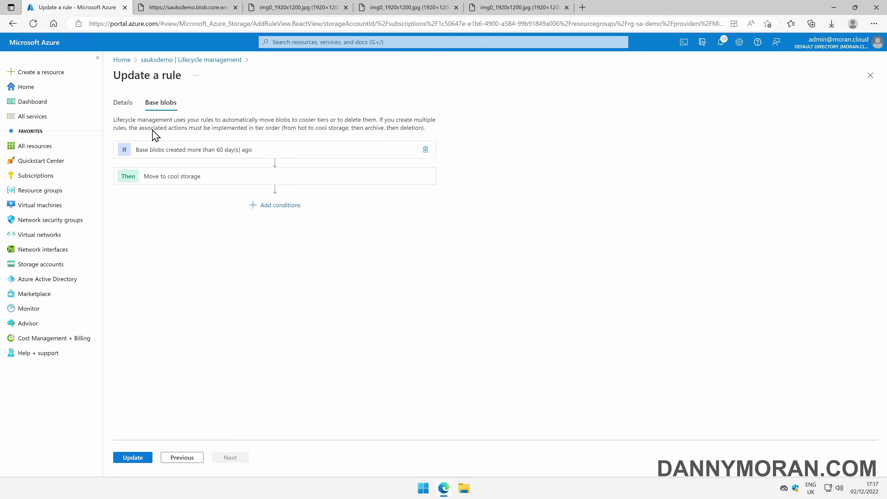
pyautogui.click(150, 60)
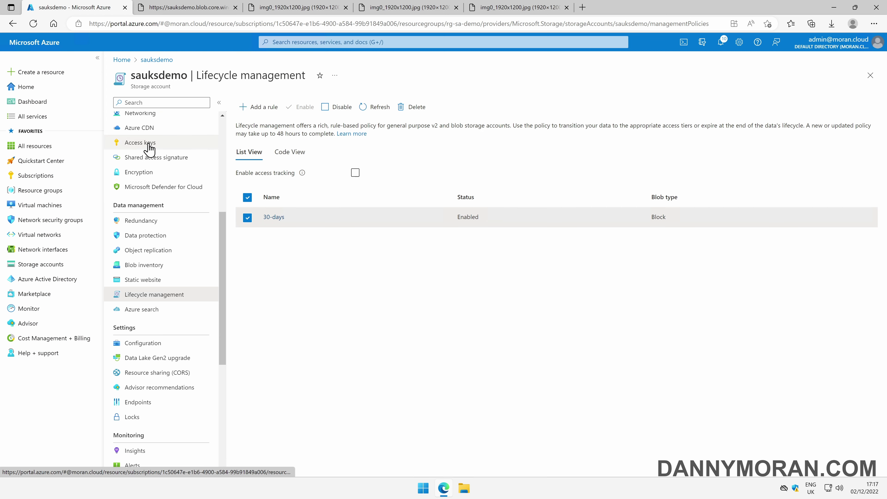
# - Reopen public-container and check the access tier of img19_1920x1200.jpg
pyautogui.scroll(5, 151, 174)
pyautogui.click(152, 255)
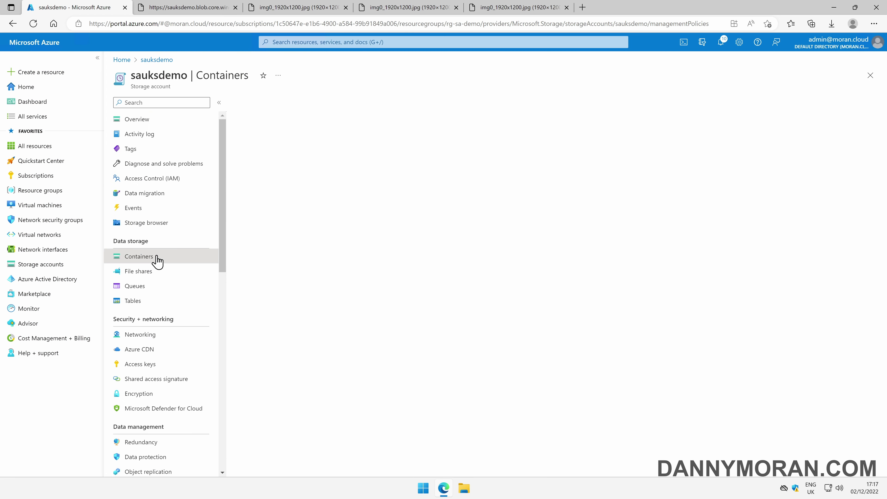
pyautogui.click(281, 206)
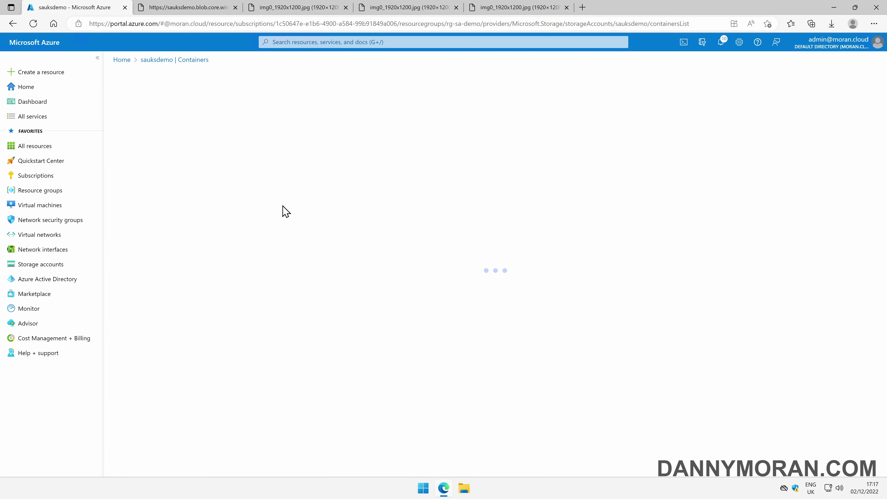
pyautogui.doubleClick(545, 219)
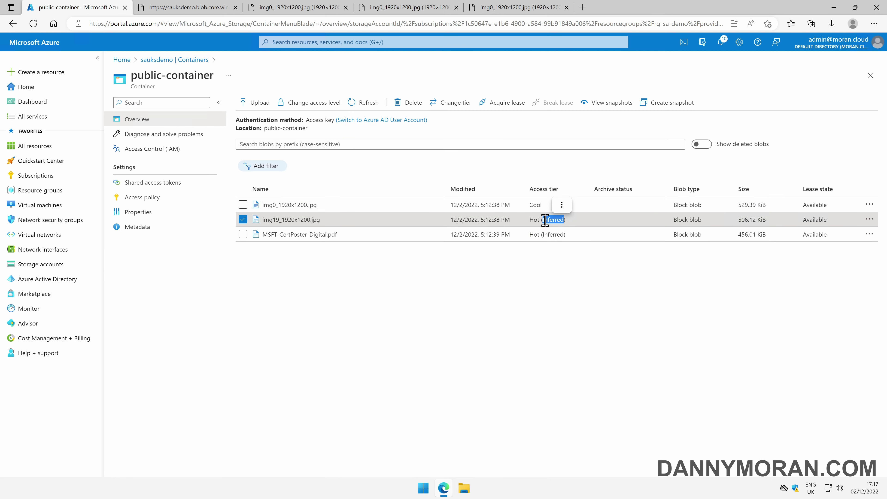
# - Check the tier of img0_1920x1200.jpg, then open sauksdemo's access keys and reveal the connection strings of key1 and key2
pyautogui.doubleClick(536, 205)
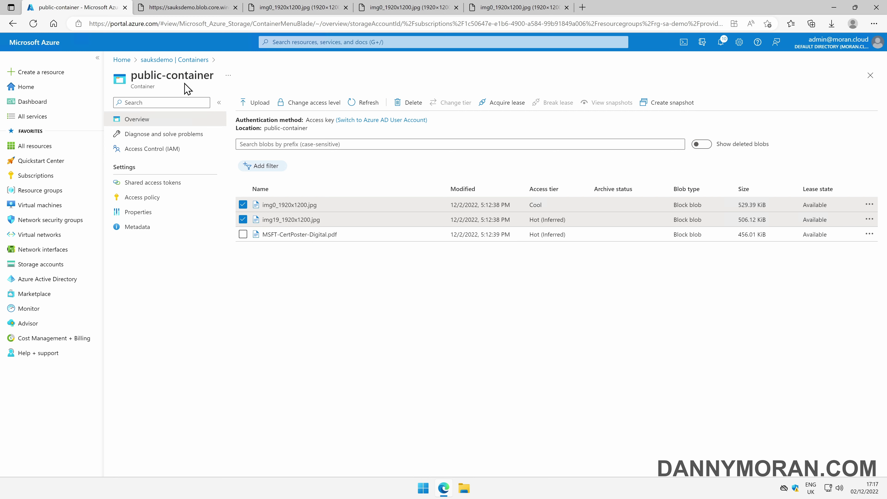
pyautogui.click(173, 62)
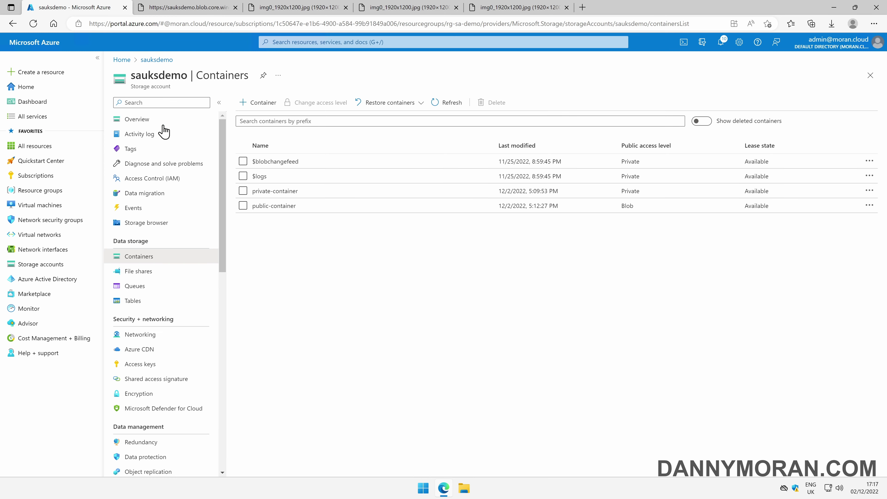
pyautogui.click(164, 368)
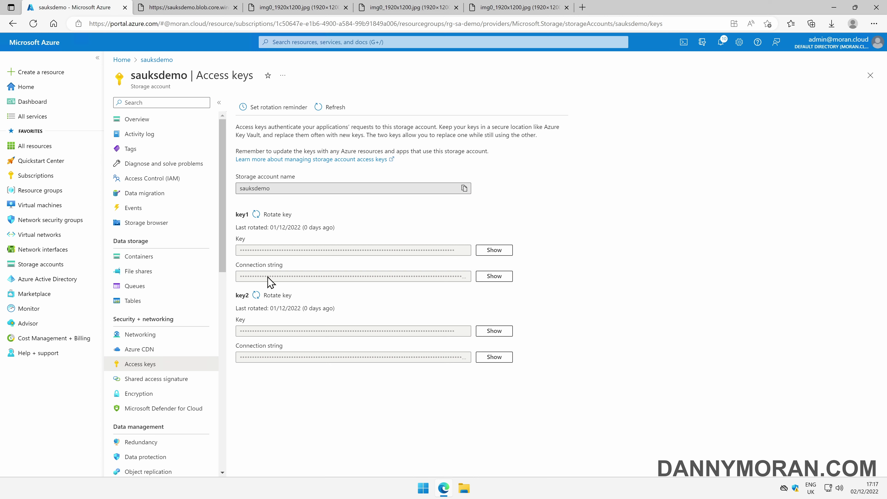
pyautogui.click(494, 276)
pyautogui.doubleClick(289, 276)
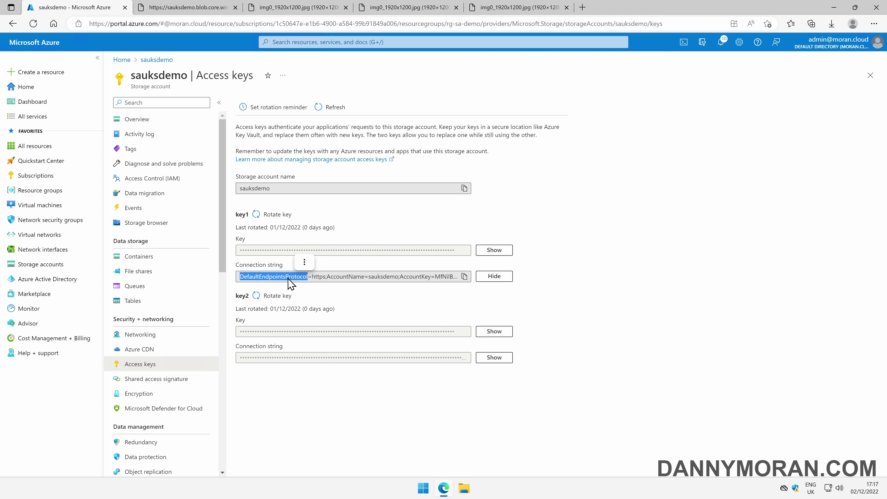
pyautogui.tripleClick(289, 277)
pyautogui.click(493, 357)
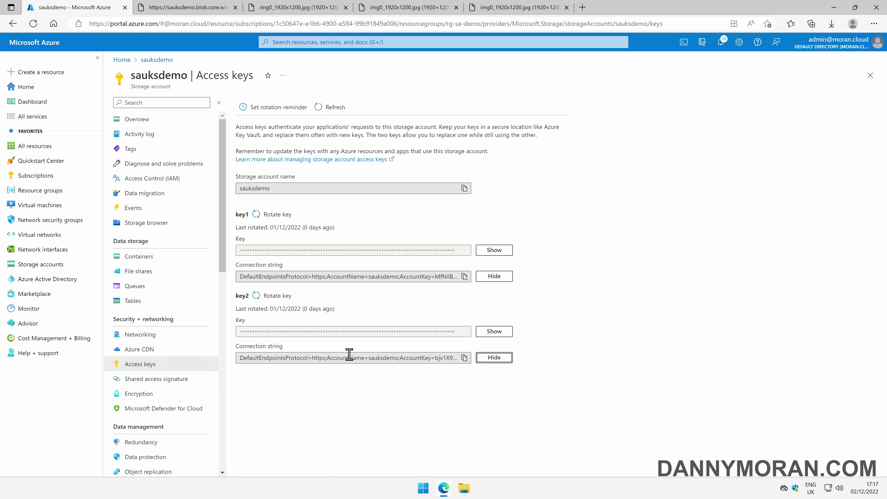
pyautogui.doubleClick(350, 358)
pyautogui.tripleClick(349, 357)
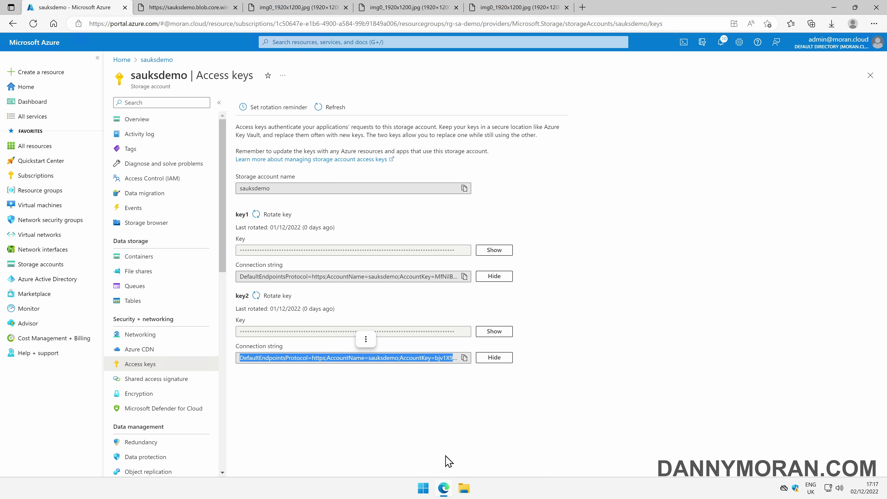
# - Launch Microsoft Azure Storage Explorer, and view its download page from the sauksdemo overview in the Azure portal
pyautogui.click(423, 488)
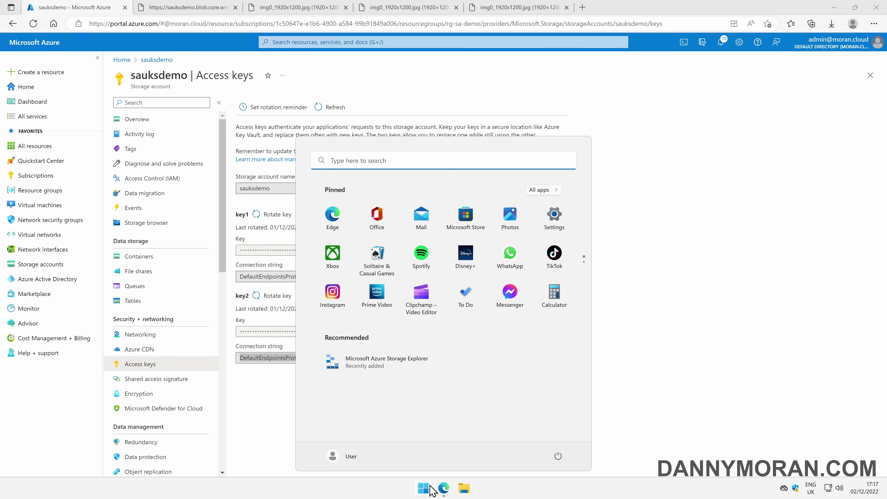
pyautogui.click(383, 368)
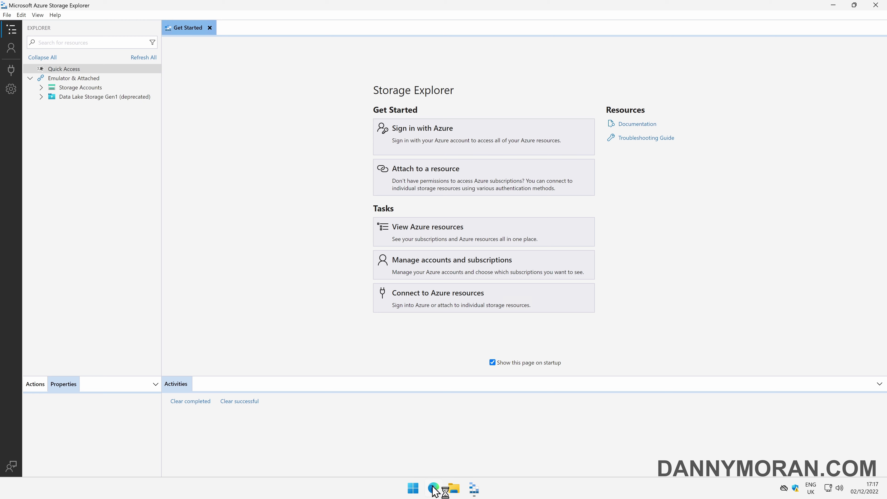
pyautogui.hotkey('alt', 'Tab')
pyautogui.click(127, 121)
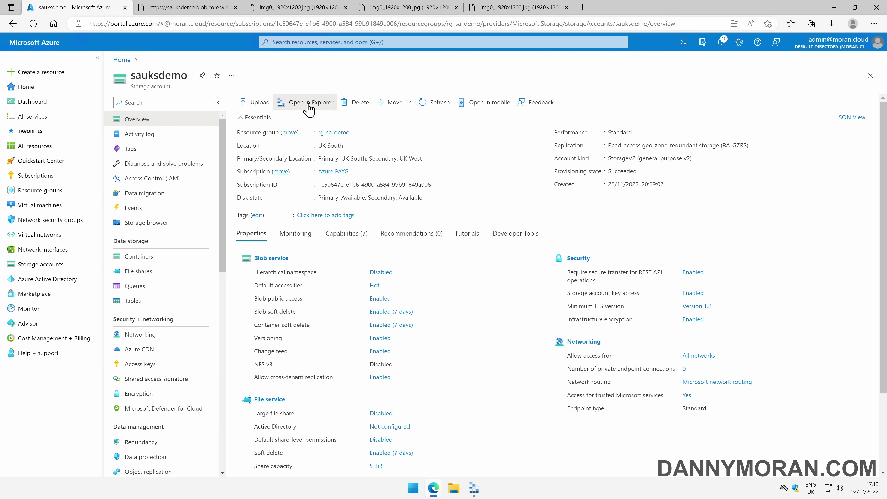
pyautogui.click(307, 105)
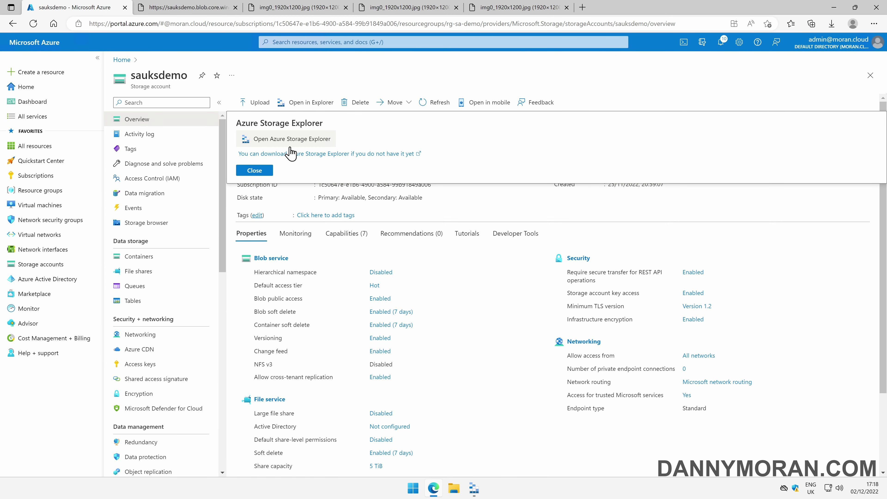
pyautogui.click(290, 155)
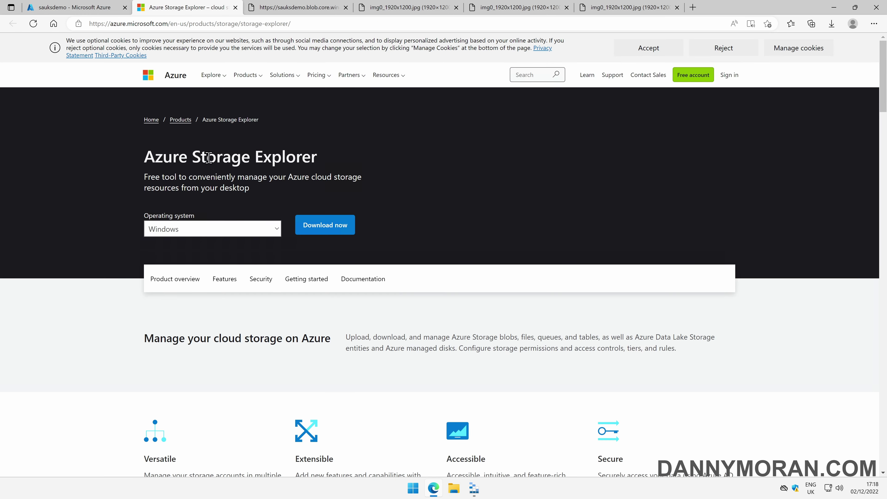
pyautogui.click(99, 6)
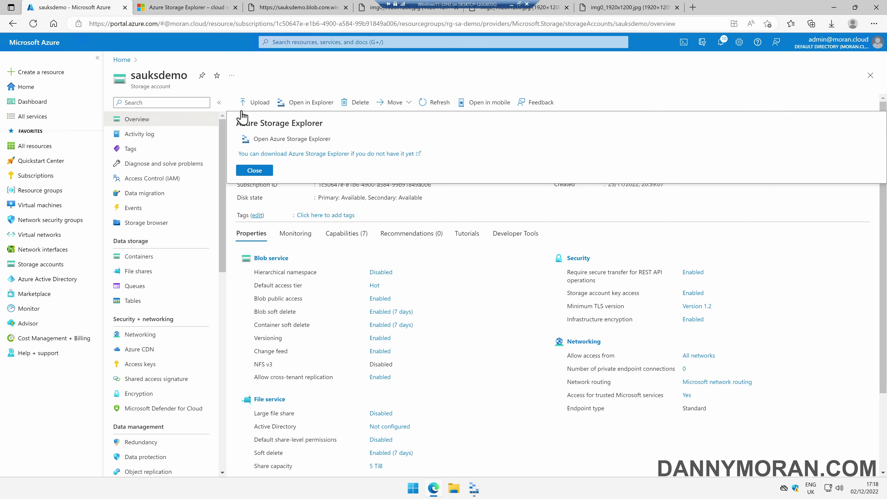
pyautogui.click(148, 6)
pyautogui.click(73, 7)
# - Reopen the access keys of sauksdemo in the Azure portal, and reveal and copy key1's connection string
pyautogui.click(474, 489)
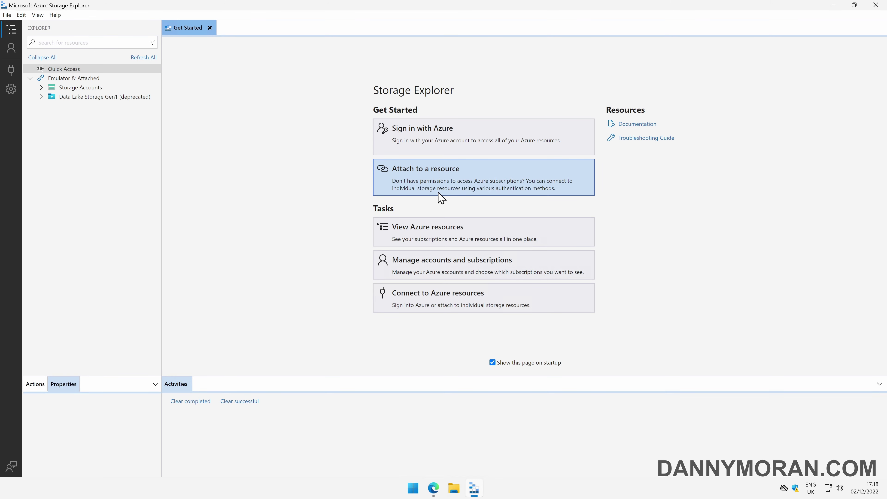
pyautogui.click(433, 488)
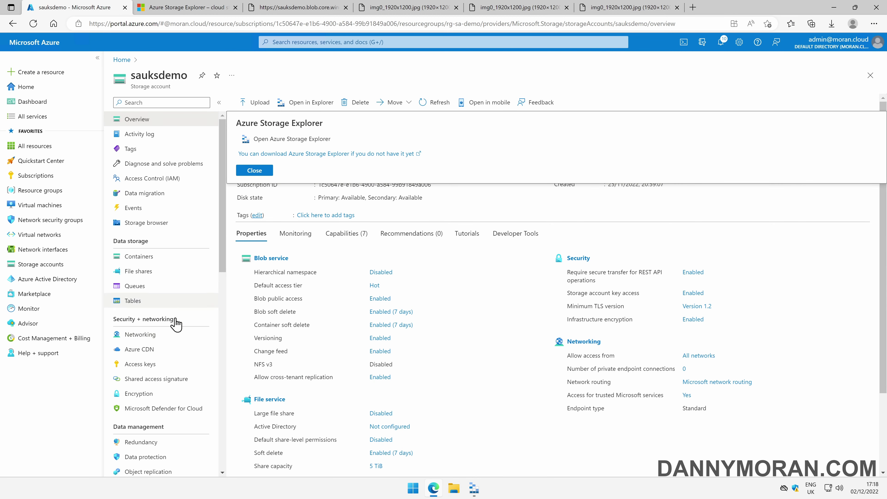
pyautogui.click(166, 366)
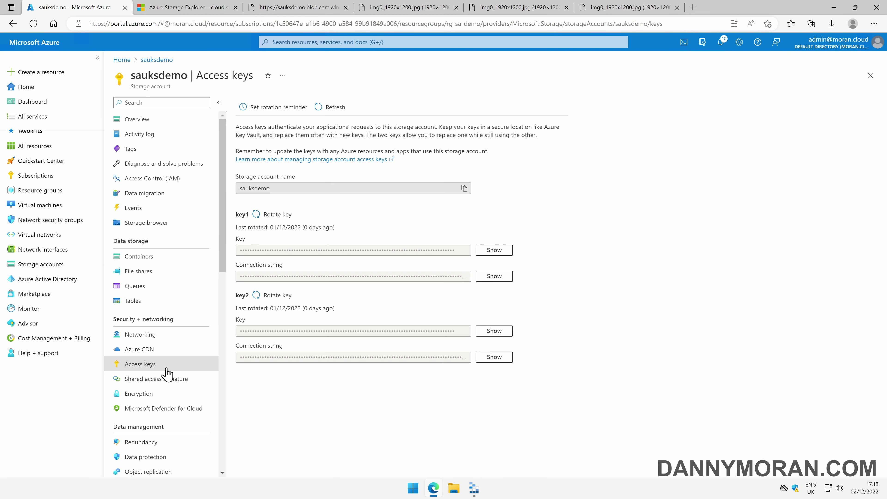
pyautogui.click(494, 276)
pyautogui.click(464, 277)
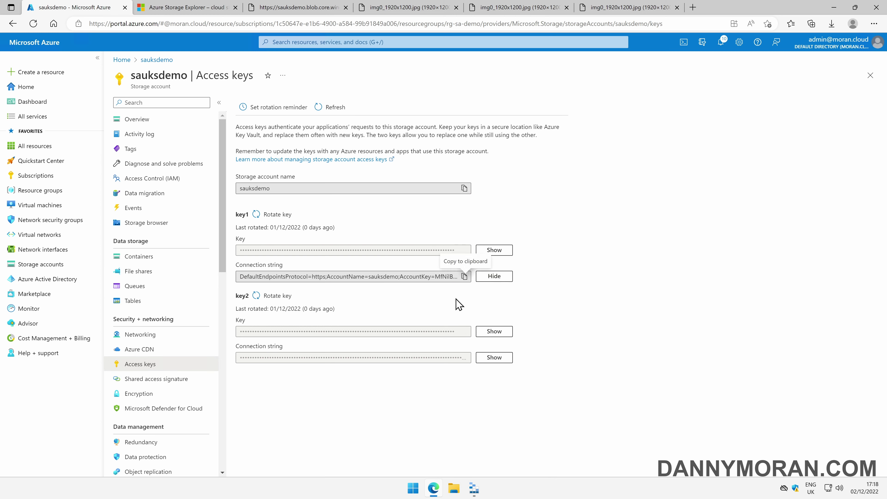
# - Switch to Storage Explorer and attach a storage account by connection string, pasting the copied connection string and connecting
pyautogui.click(474, 488)
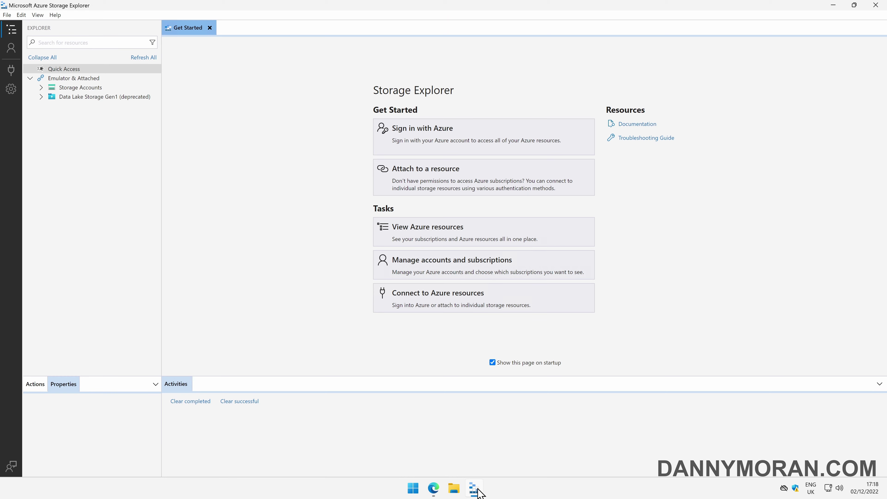
pyautogui.click(418, 188)
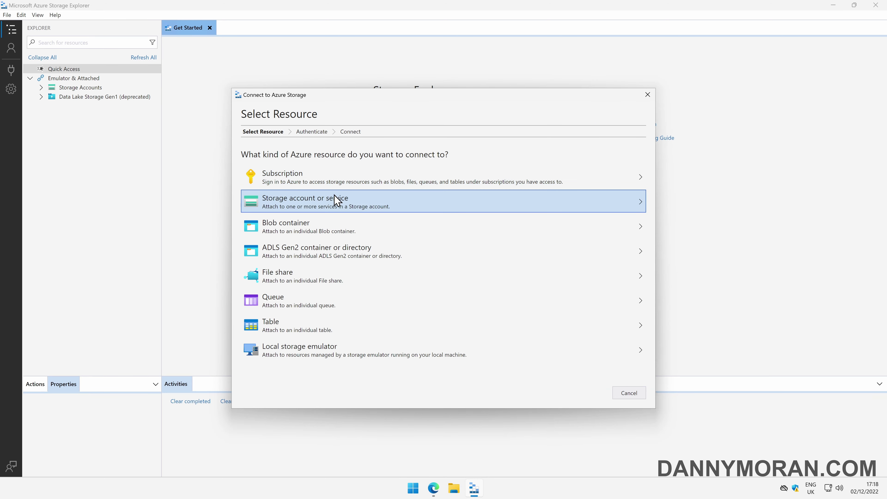
pyautogui.click(331, 207)
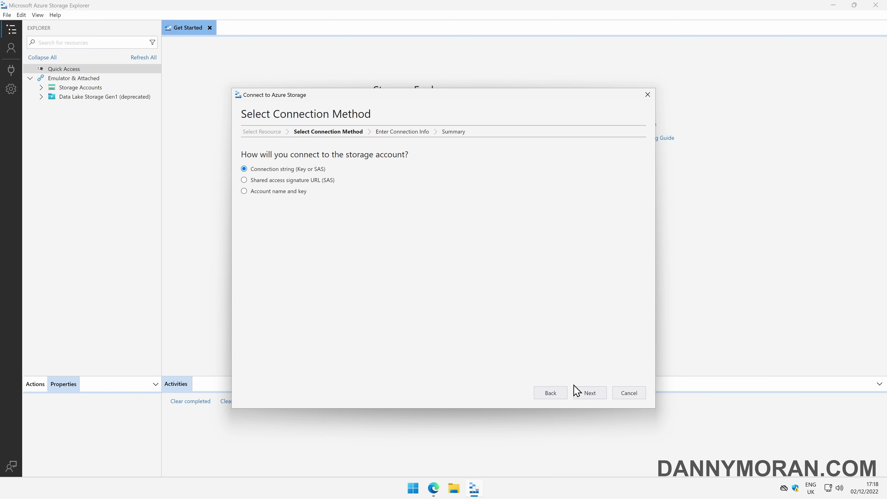
pyautogui.click(576, 392)
pyautogui.hotkey('ctrl', 'v')
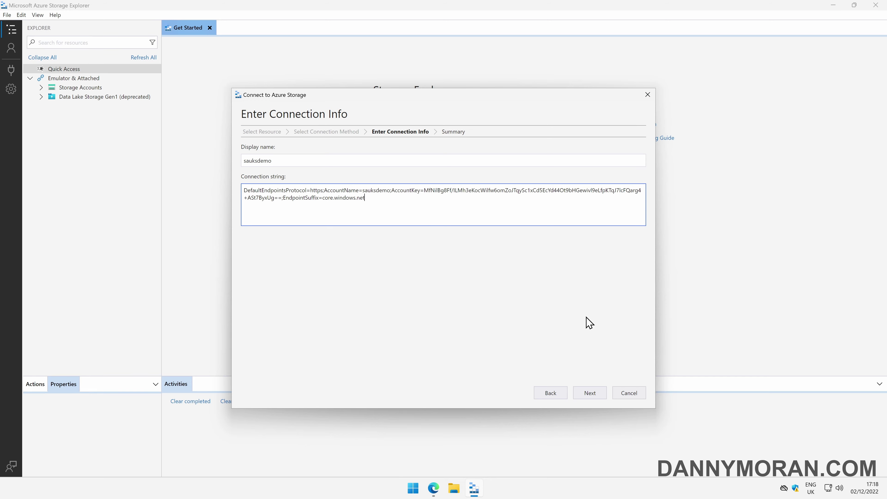
pyautogui.click(595, 398)
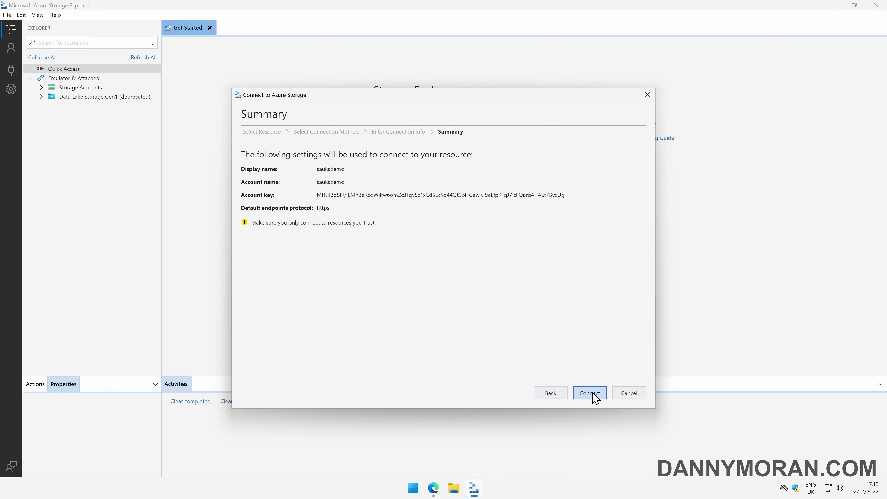
pyautogui.click(593, 396)
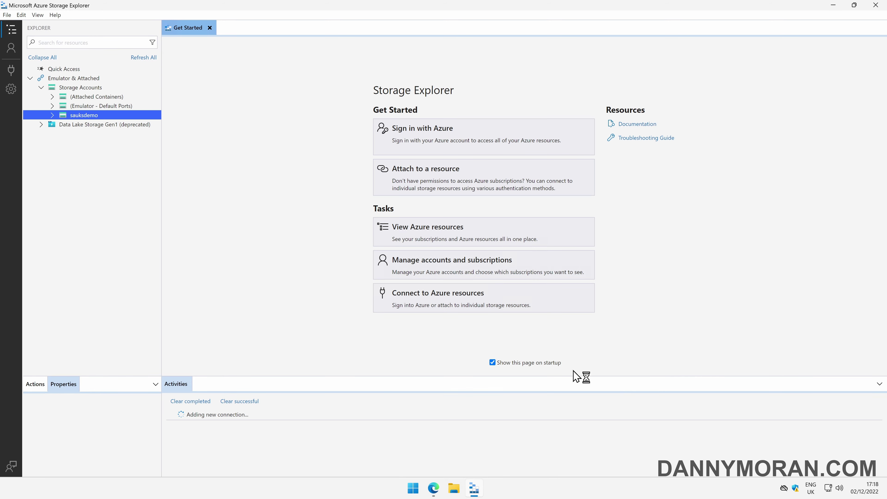
# - Browse the blob containers of sauksdemo to private-container, view img19_1920x1200.jpg, and close the image
pyautogui.click(52, 115)
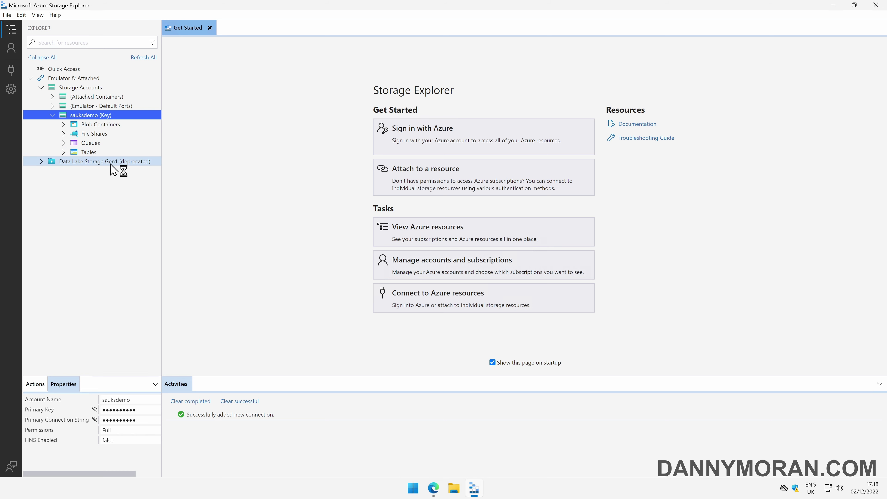
pyautogui.click(65, 124)
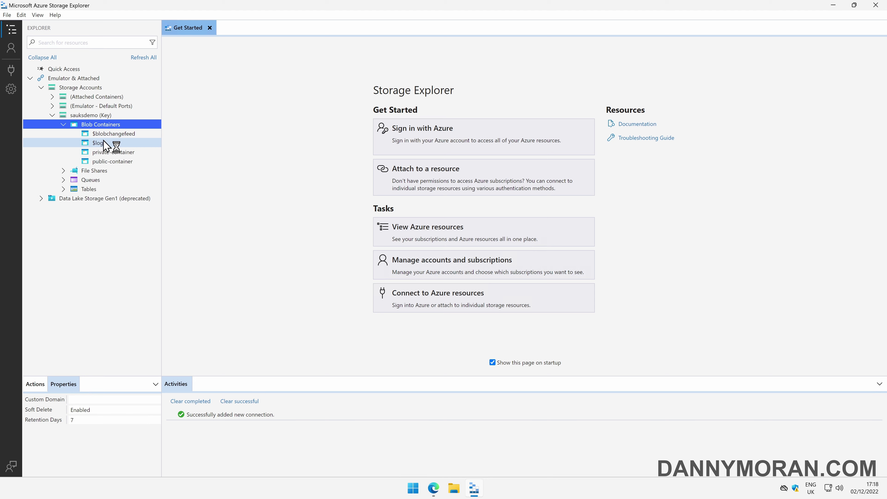
pyautogui.click(118, 153)
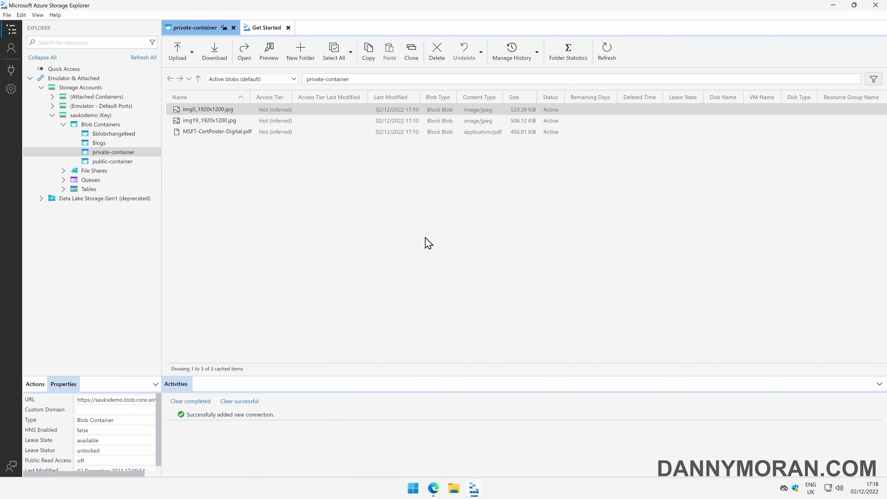
pyautogui.click(215, 122)
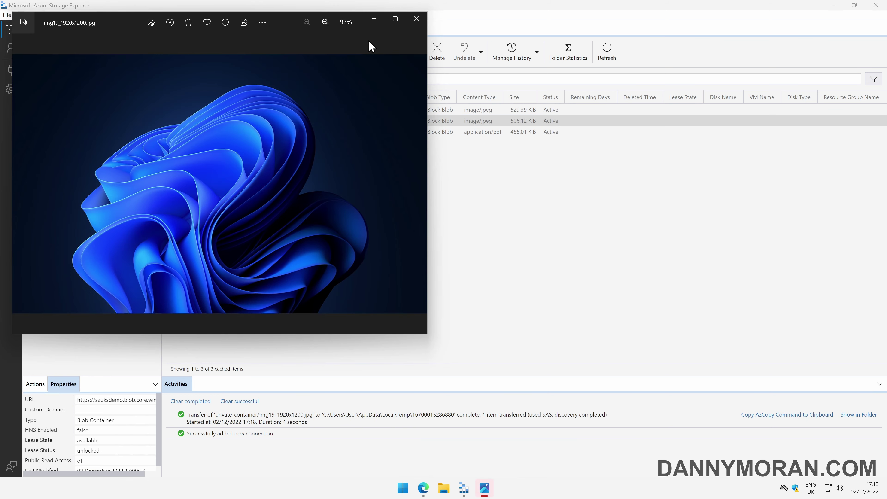
pyautogui.click(414, 20)
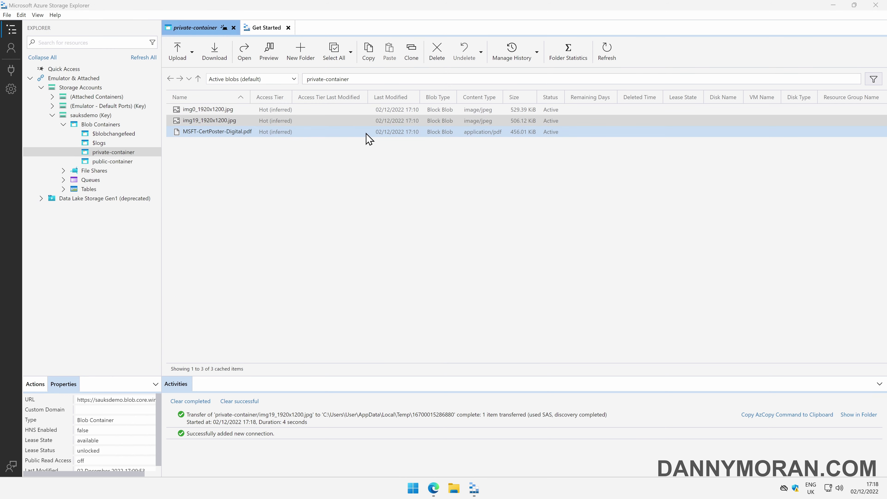
pyautogui.click(73, 6)
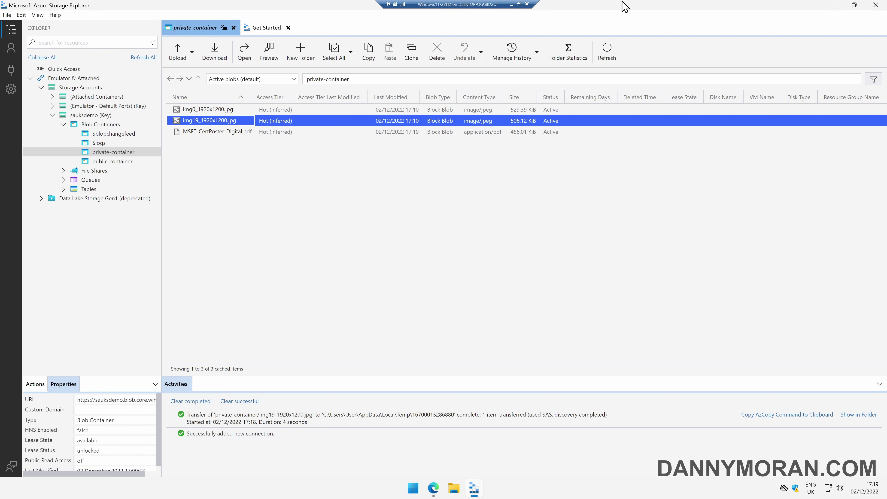
# - Switch to the browser and search the web for "azure sdk" in a new tab
pyautogui.click(833, 5)
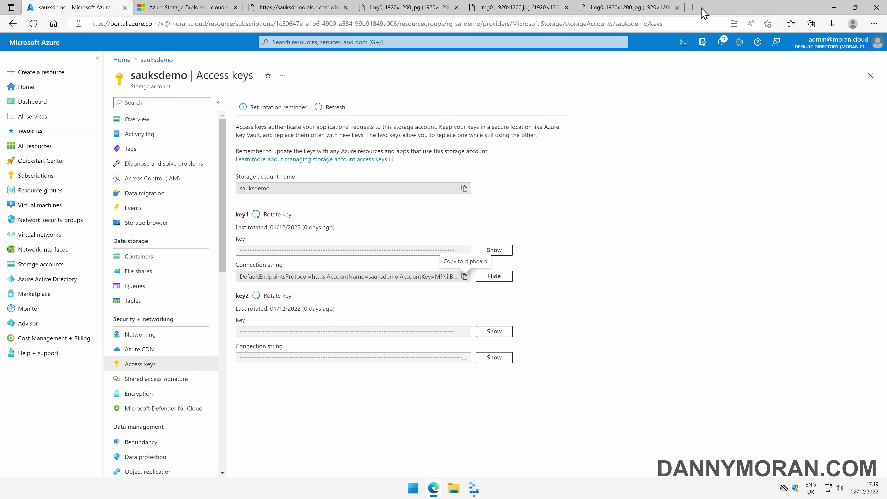
pyautogui.click(692, 7)
pyautogui.write('a')
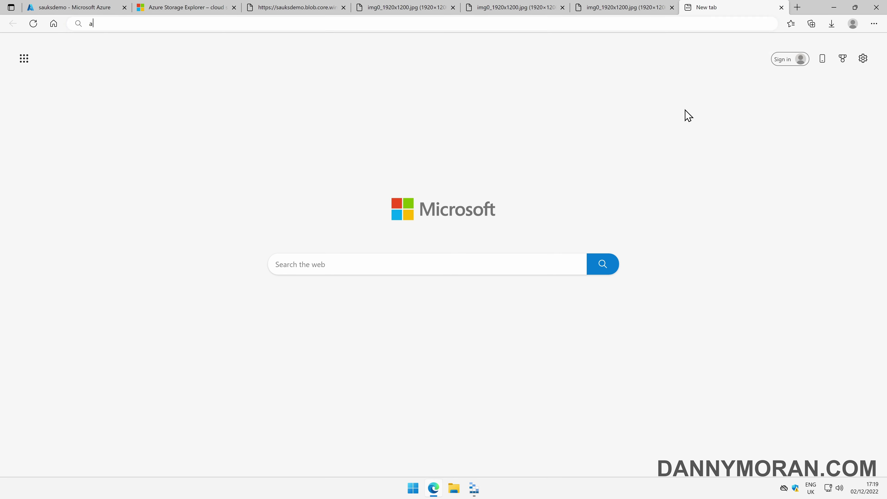
pyautogui.write('zure sd')
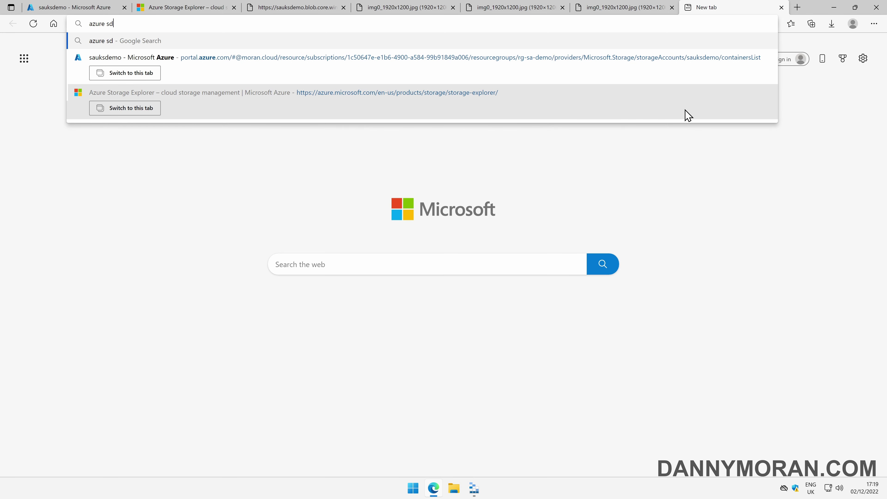
pyautogui.write('k')
pyautogui.press('Return')
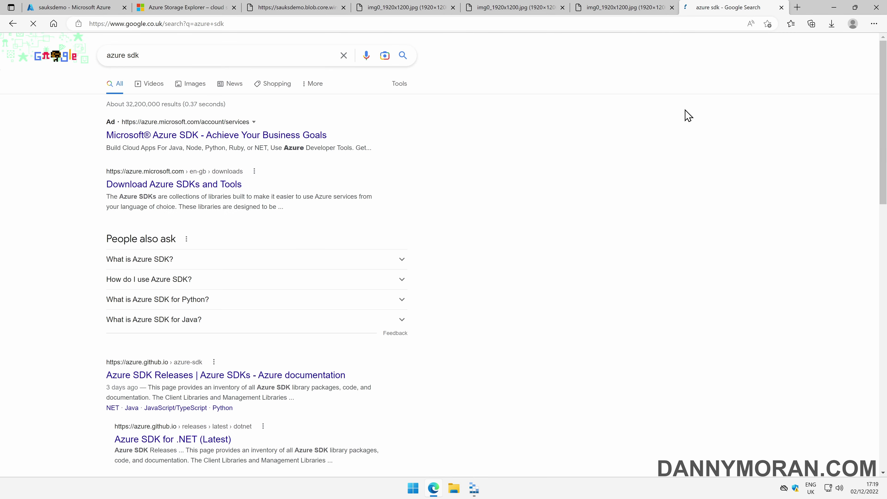
# - Open the Download Azure SDKs and Tools page, and view the documentation of the .NET SDK
pyautogui.click(179, 185)
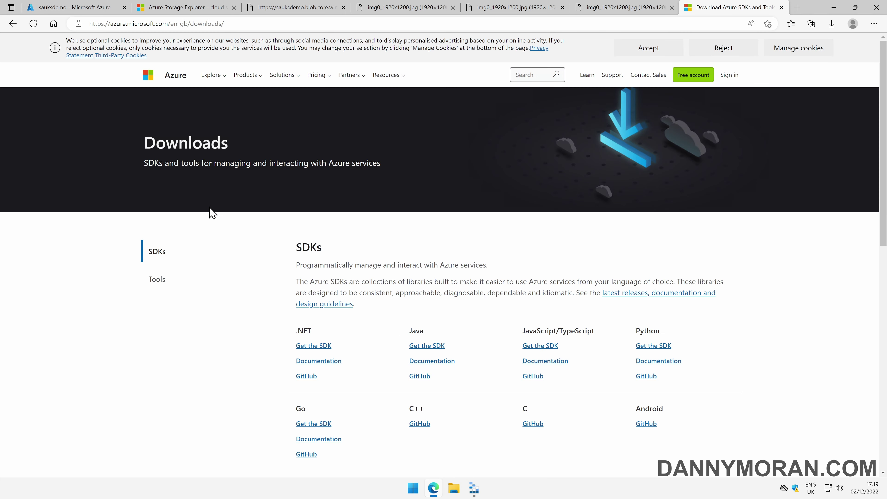
pyautogui.scroll(-2, 334, 318)
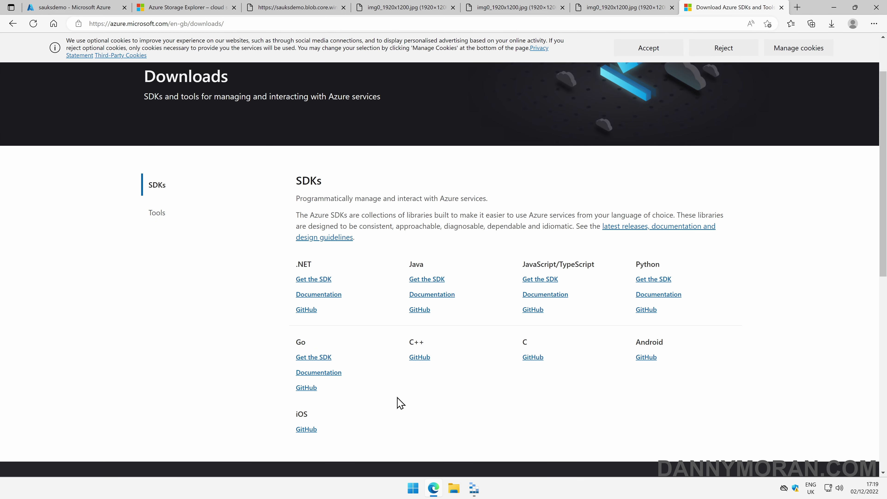
pyautogui.click(325, 297)
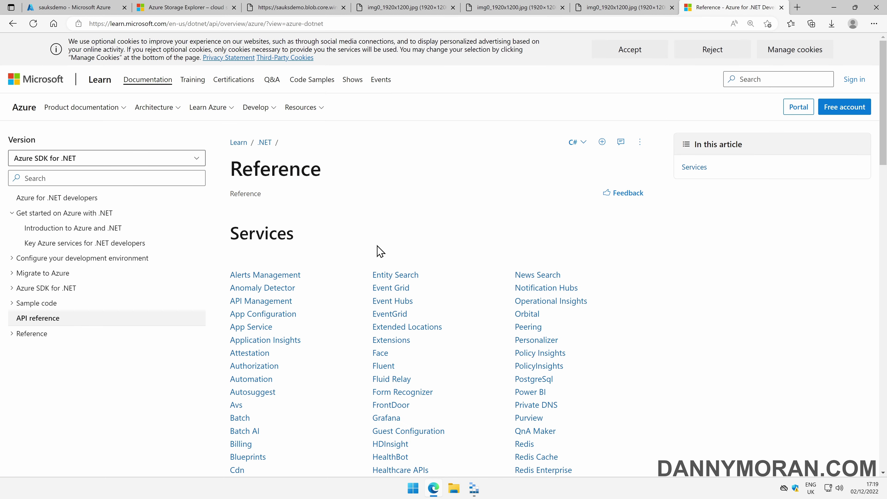
# - Open the Storage service in the .NET reference and view the overview of its first Storage - Blobs section
pyautogui.scroll(-3, 419, 241)
pyautogui.scroll(-5, 487, 295)
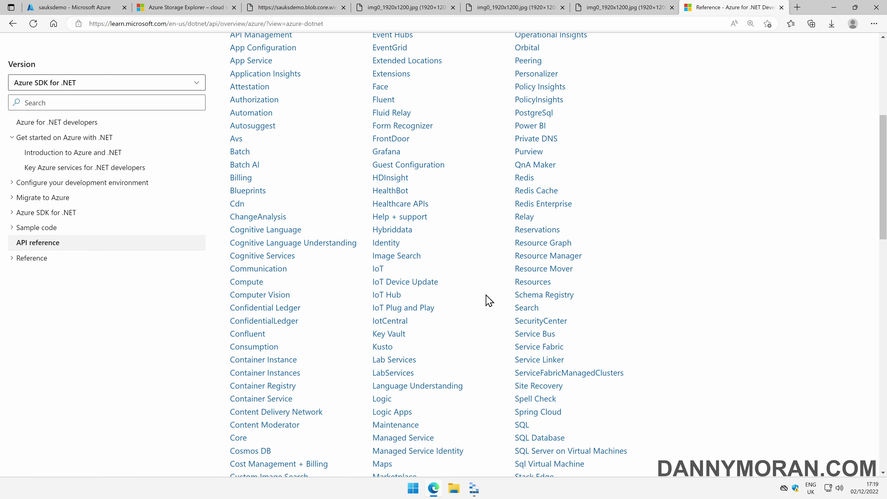
pyautogui.scroll(-2, 593, 384)
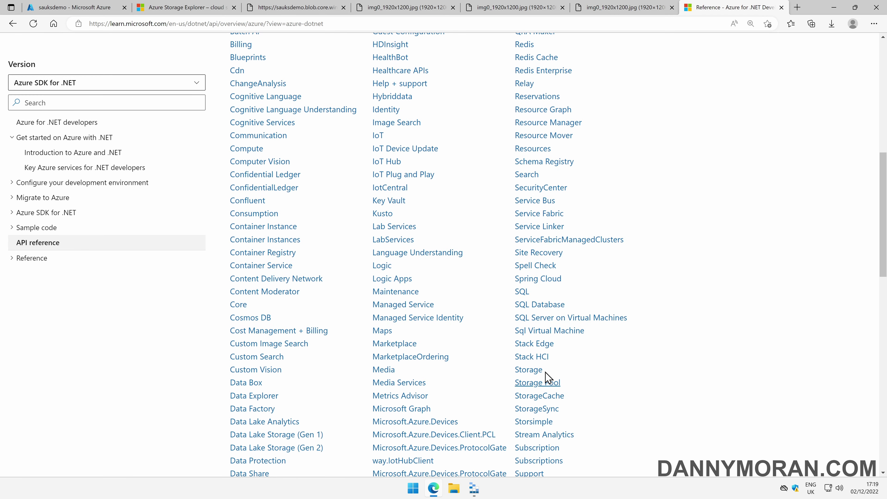
pyautogui.click(534, 372)
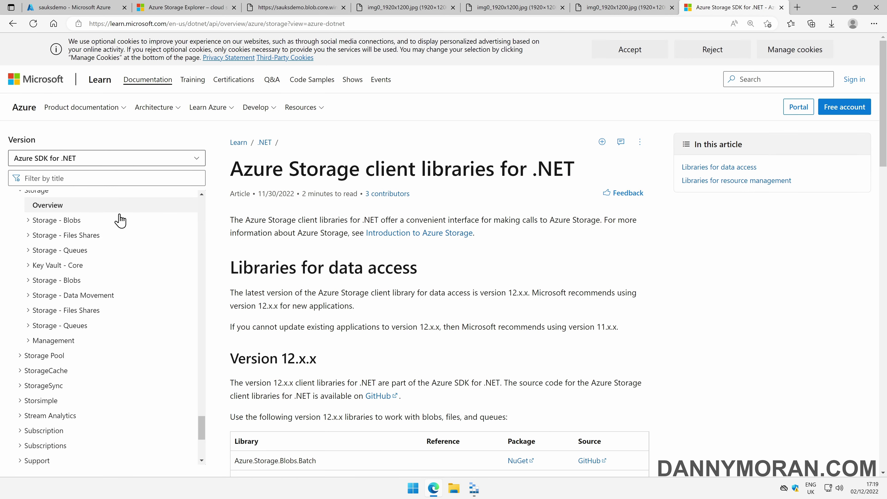
pyautogui.click(30, 220)
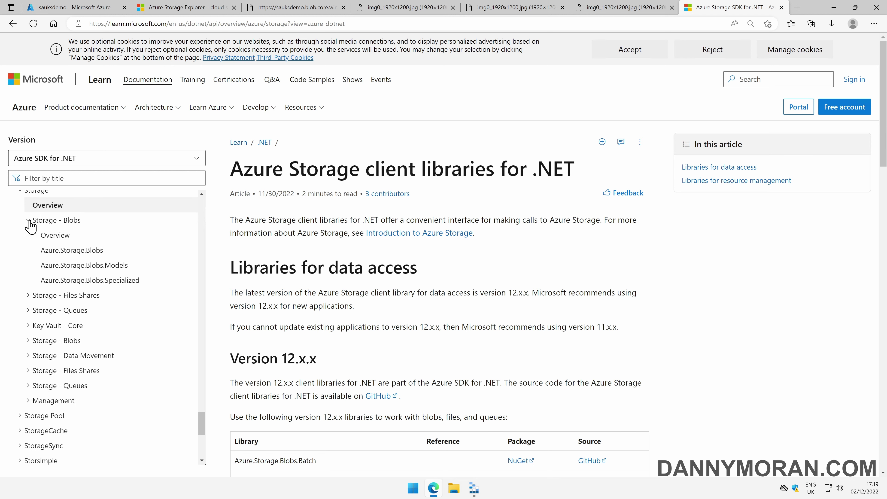
pyautogui.click(65, 238)
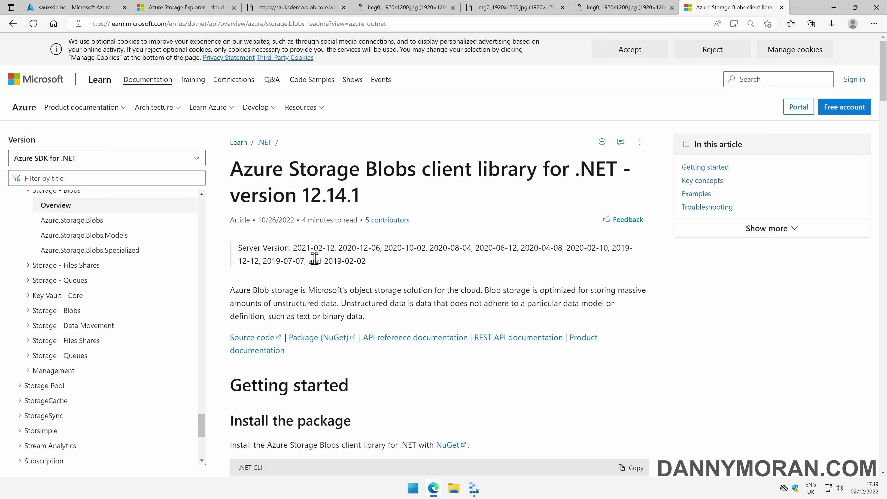
# - Examine the blob client library's client authentication, key concepts, and code examples for uploading and downloading a blob
pyautogui.scroll(-6, 316, 259)
pyautogui.scroll(-1, 377, 283)
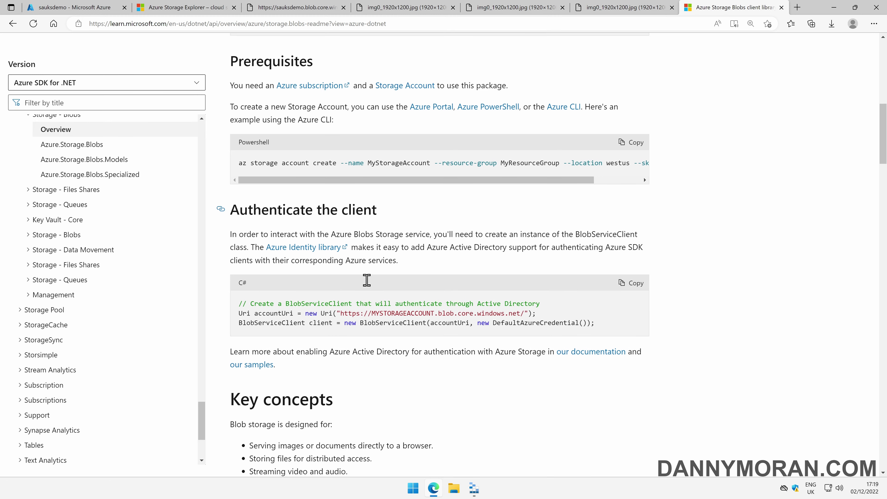
pyautogui.scroll(5, 366, 279)
pyautogui.scroll(-7, 356, 256)
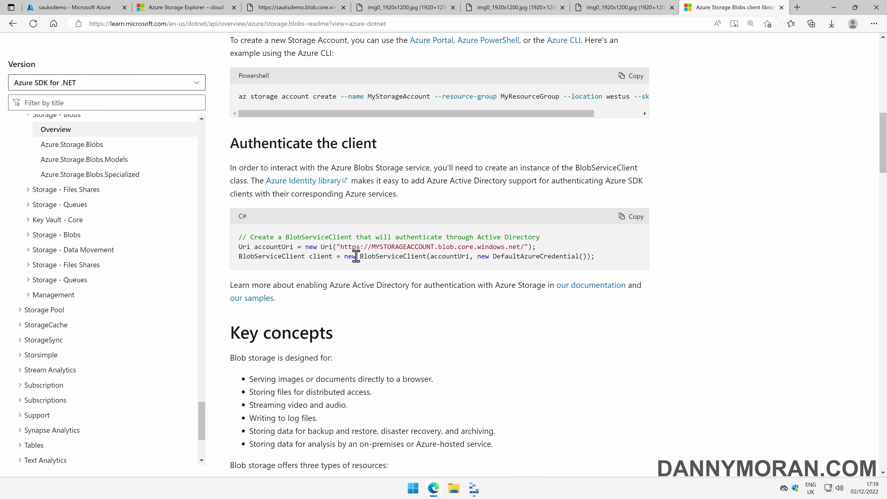
pyautogui.scroll(-2, 379, 284)
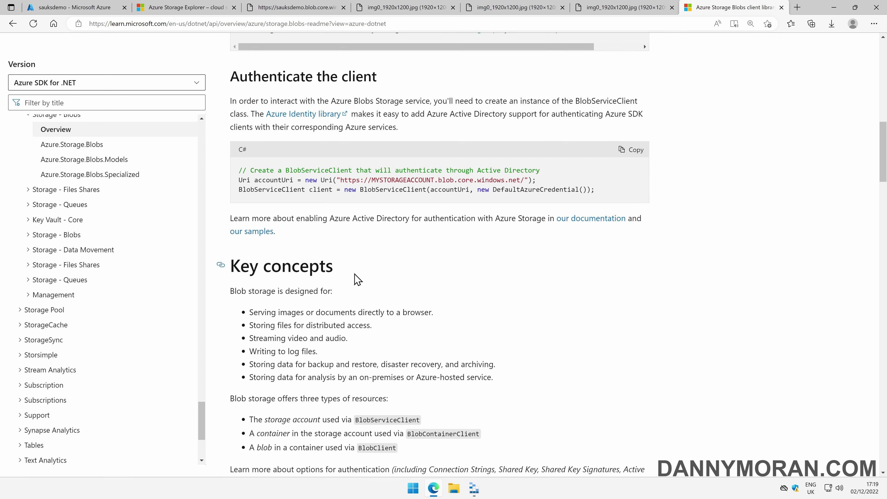
pyautogui.scroll(-14, 356, 279)
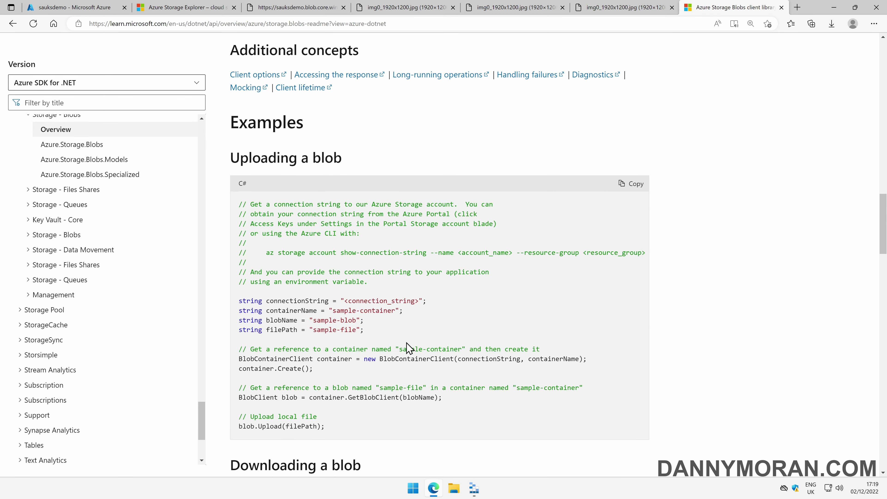
pyautogui.scroll(-4, 408, 348)
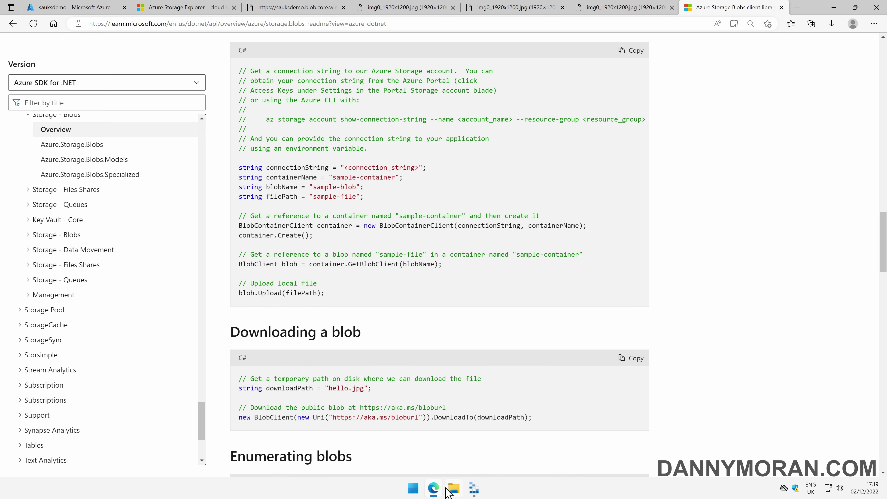
# - Return to the access keys of sauksdemo in the Azure portal and reveal the key2 connection string to view both connection strings
pyautogui.click(439, 488)
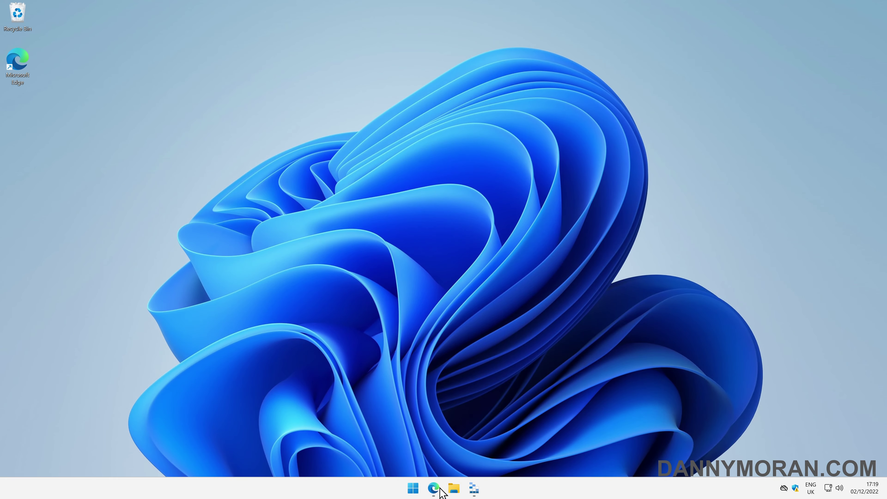
pyautogui.click(439, 488)
pyautogui.click(82, 10)
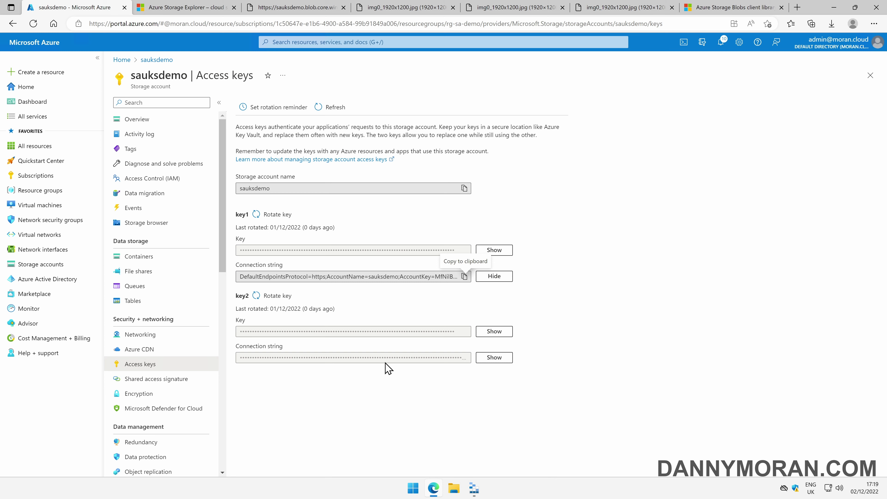
pyautogui.click(481, 355)
pyautogui.tripleClick(385, 277)
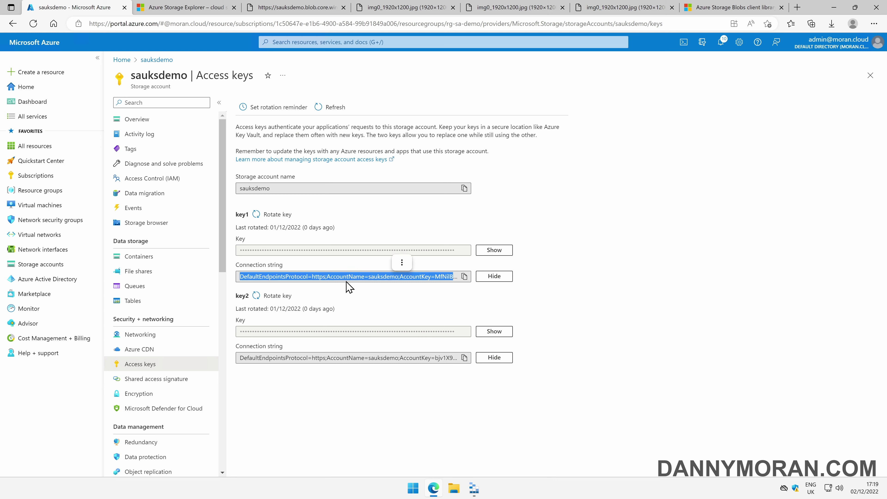
pyautogui.click(528, 300)
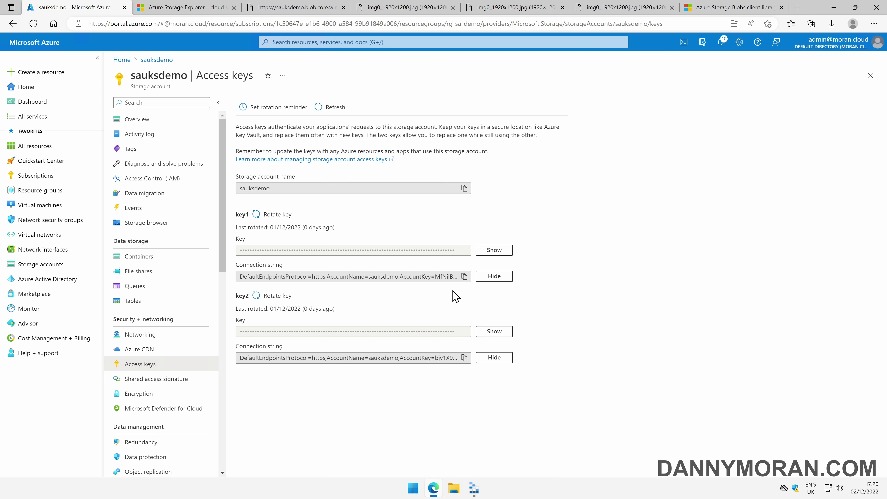
# - Regenerate the key1 access key of sauksdemo and hide the connection strings of both keys
pyautogui.click(276, 219)
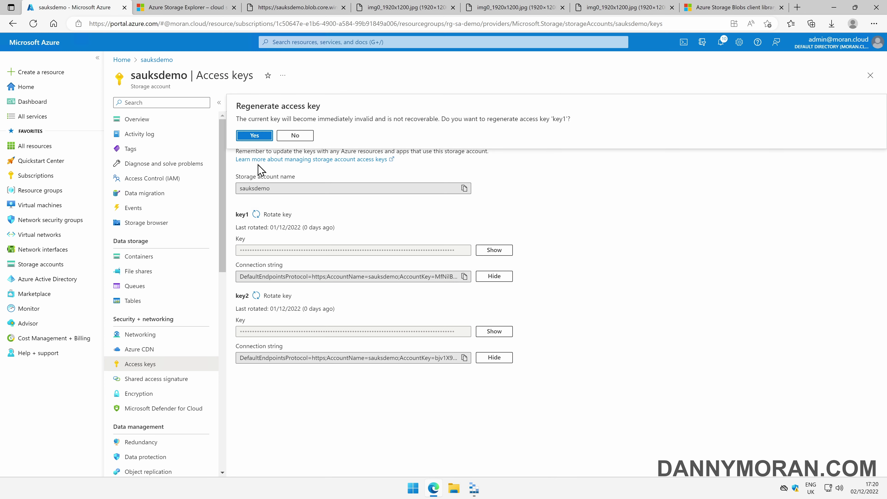
pyautogui.click(254, 136)
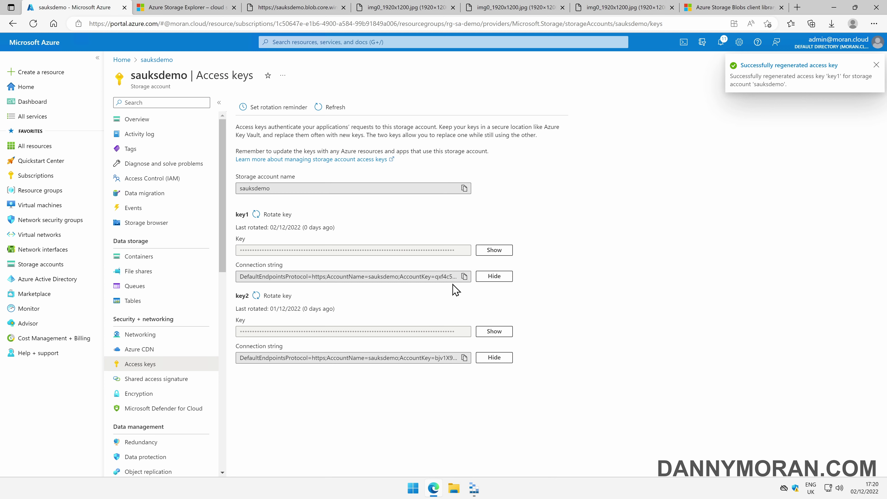
pyautogui.click(494, 276)
pyautogui.click(492, 357)
# - Regenerate key1 once more and also regenerate key2 of the sauksdemo storage account
pyautogui.click(275, 214)
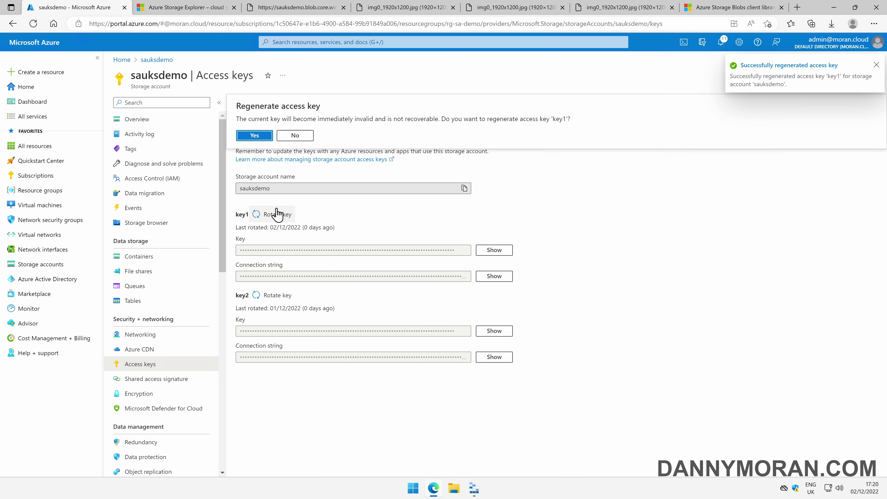
pyautogui.click(269, 135)
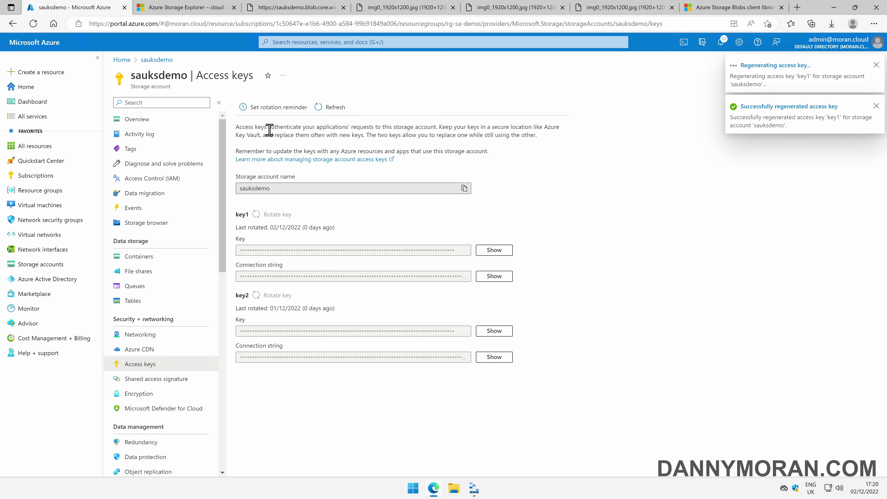
pyautogui.click(274, 297)
pyautogui.click(264, 135)
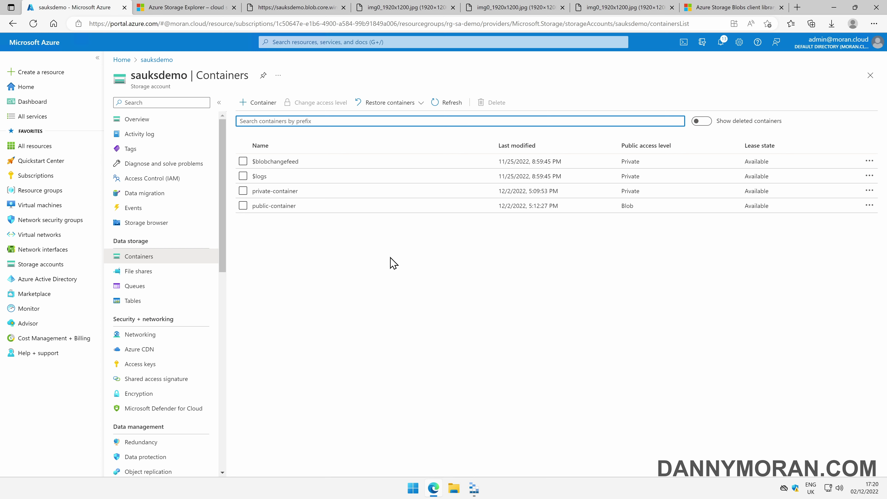
# - Open public-container and close the surplus browser tabs, keeping the primary and secondary endpoint pages of the public img0_1920x1200.jpg
pyautogui.click(269, 210)
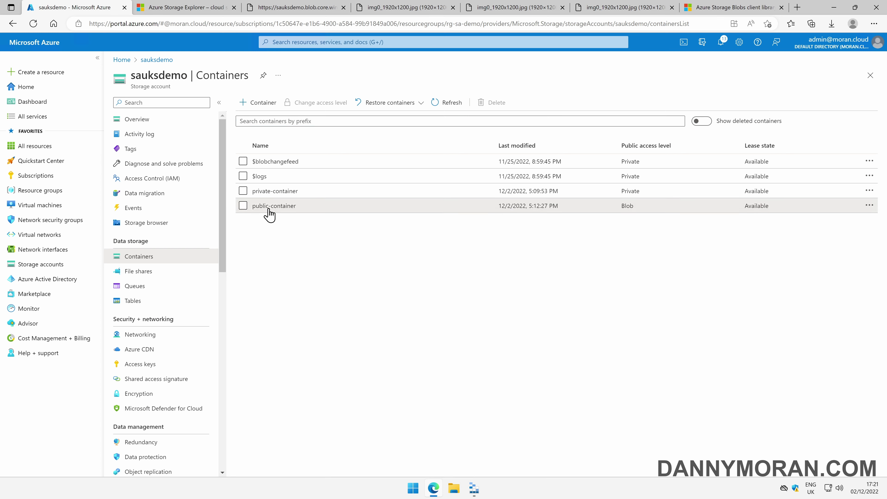
pyautogui.middleClick(180, 9)
pyautogui.click(180, 9)
pyautogui.middleClick(182, 8)
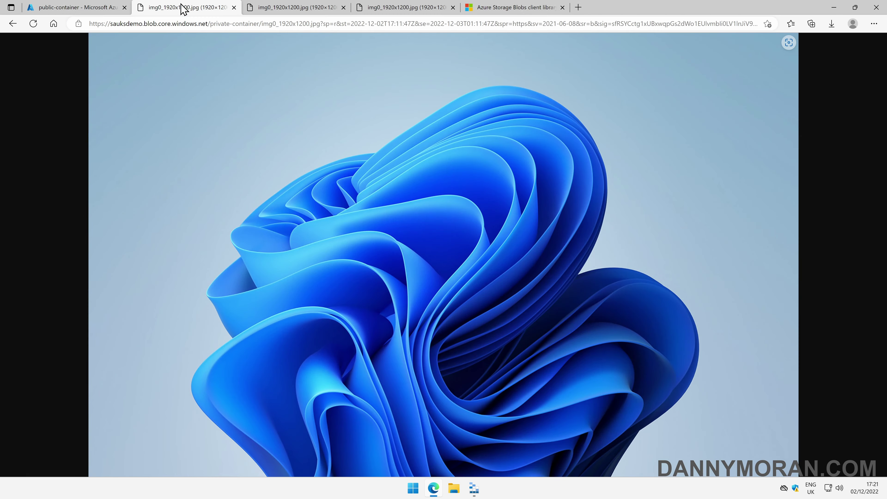
pyautogui.middleClick(191, 5)
pyautogui.click(277, 7)
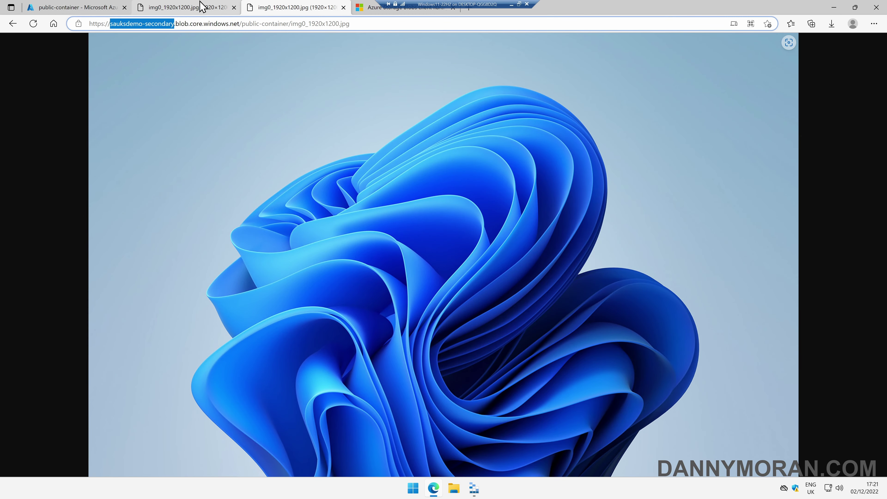
pyautogui.click(198, 7)
pyautogui.middleClick(426, 7)
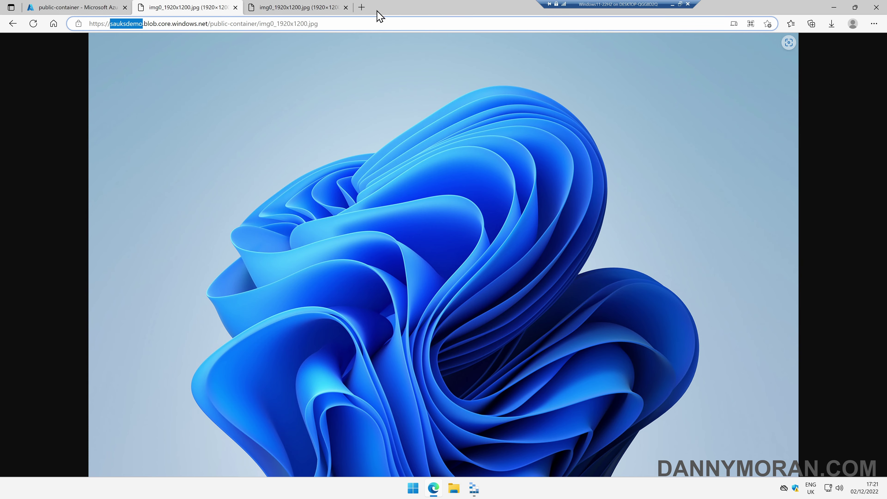
# - Compare the URLs of img0_1920x1200.jpg on the sauksdemo and sauksdemo-secondary endpoints
pyautogui.click(224, 50)
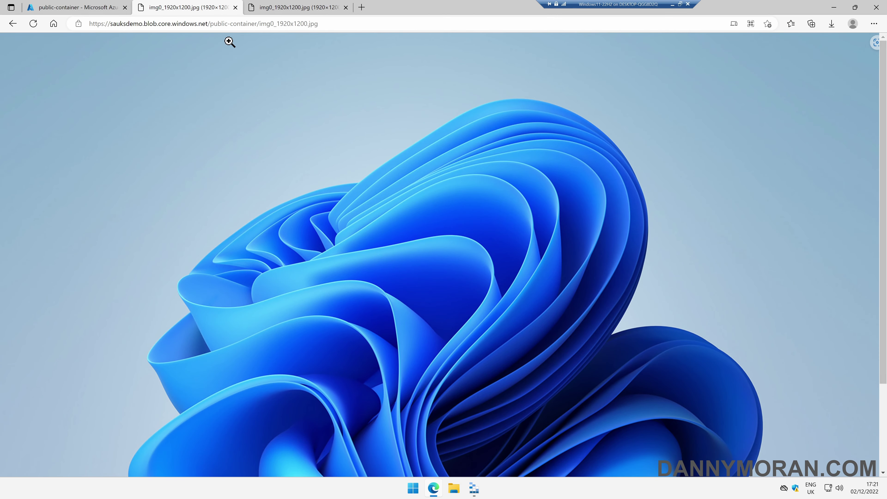
pyautogui.click(228, 41)
pyautogui.doubleClick(248, 26)
pyautogui.click(321, 26)
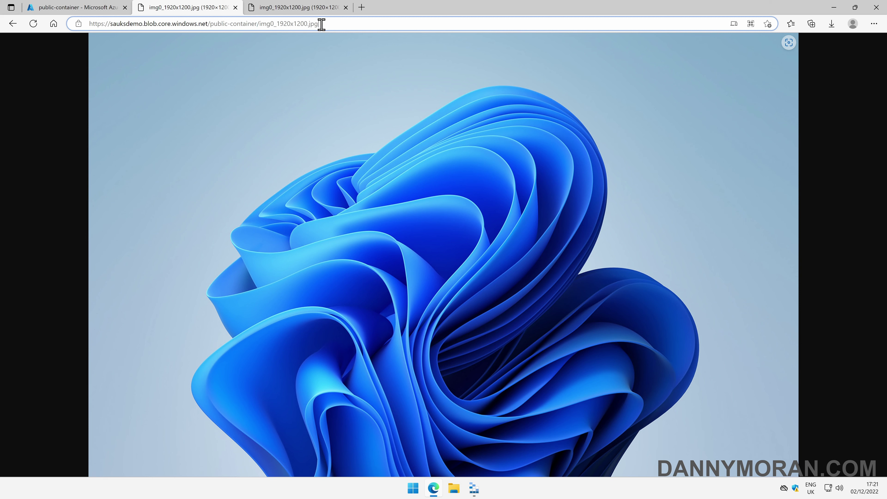
pyautogui.doubleClick(128, 25)
pyautogui.click(288, 8)
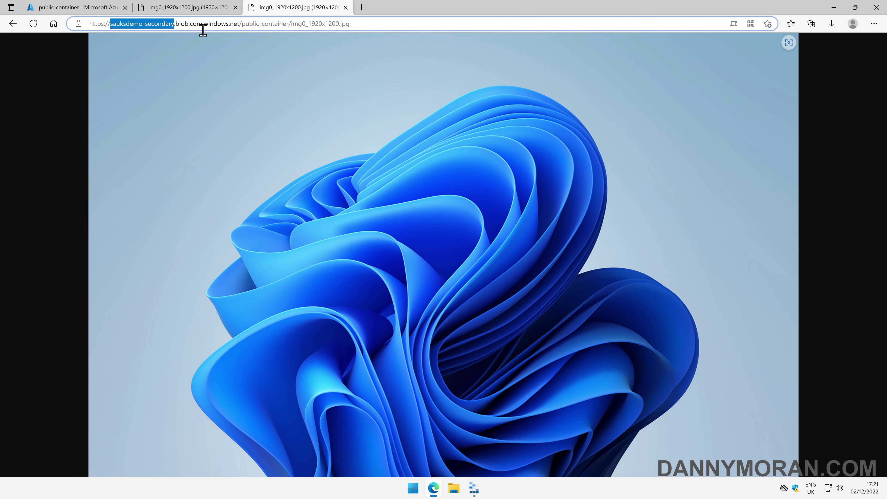
pyautogui.click(400, 20)
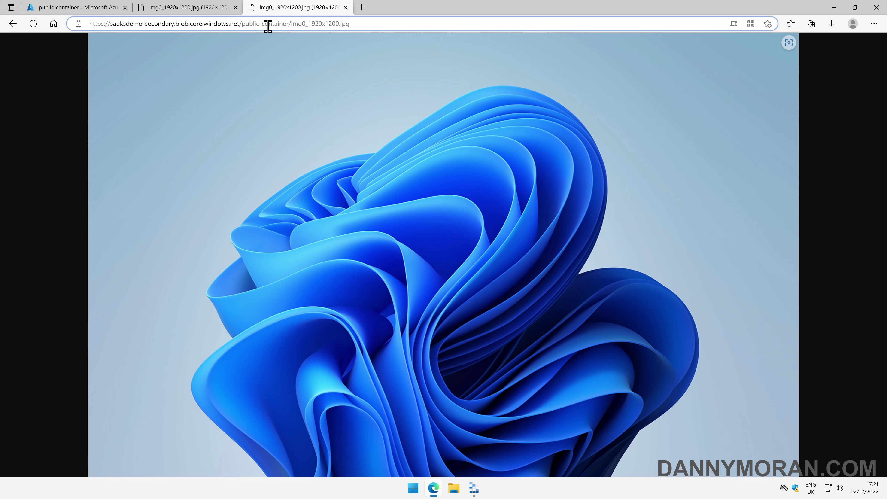
# - Delete img0_1920x1200.jpg from public-container in the portal and refresh the blob list
pyautogui.click(77, 7)
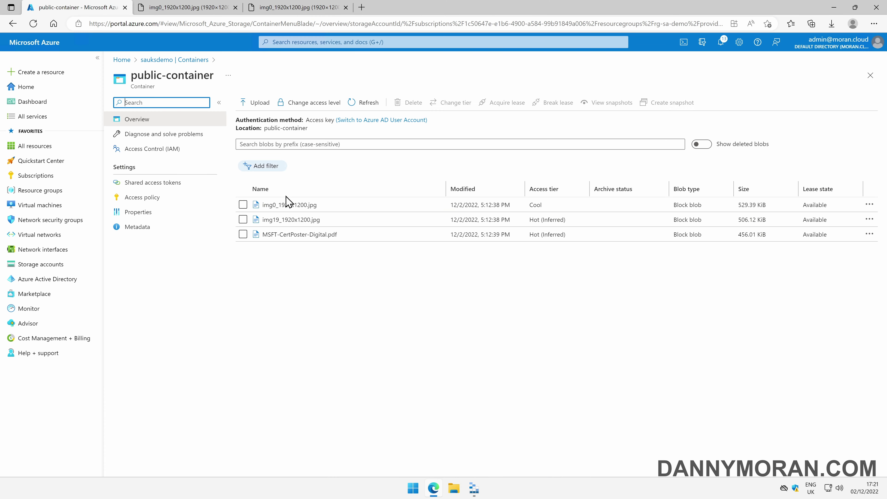
pyautogui.click(242, 204)
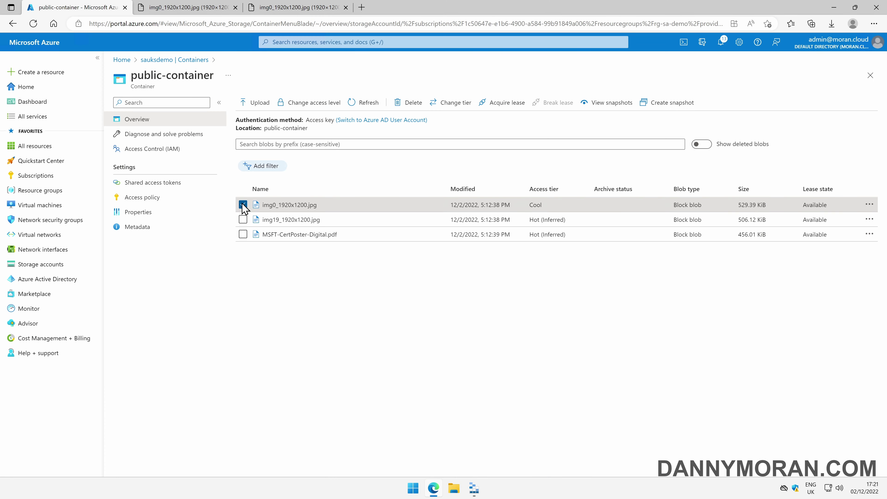
pyautogui.click(405, 102)
pyautogui.click(266, 237)
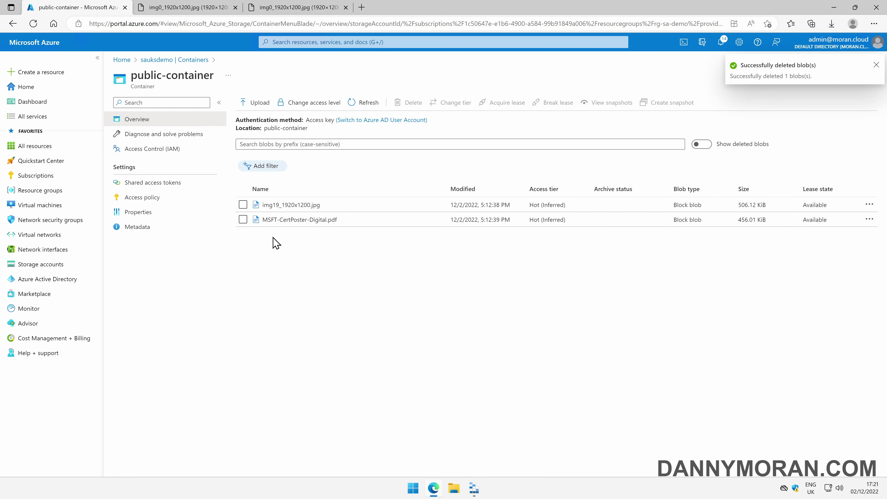
pyautogui.click(365, 102)
# - Reload the img0_1920x1200.jpg pages on the primary and secondary endpoints to check access to the deleted blob
pyautogui.click(192, 9)
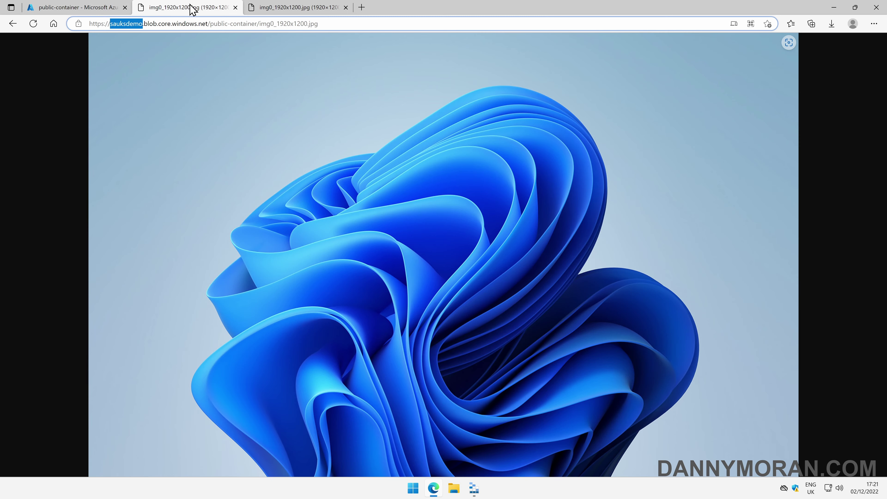
pyautogui.press('F5')
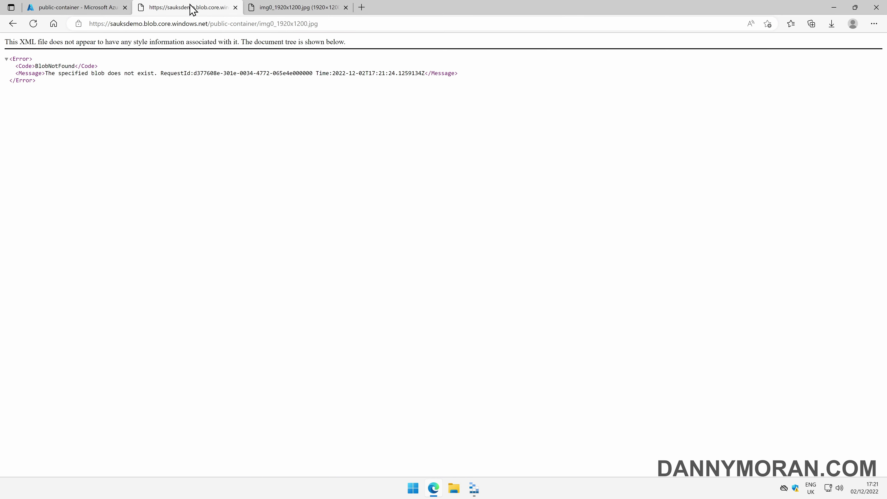
pyautogui.click(293, 8)
pyautogui.press('F5')
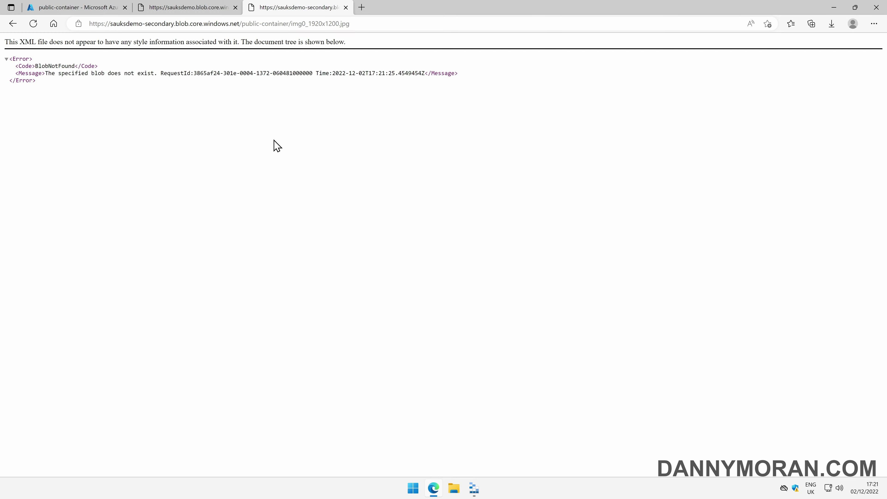
# - Show the deleted blobs in public-container and review the blob and container soft delete settings in sauksdemo's data protection
pyautogui.click(112, 7)
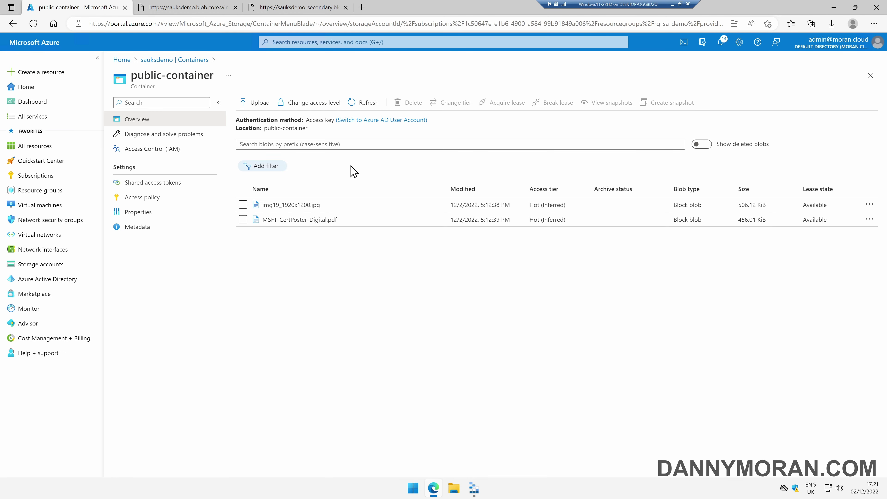
pyautogui.click(701, 154)
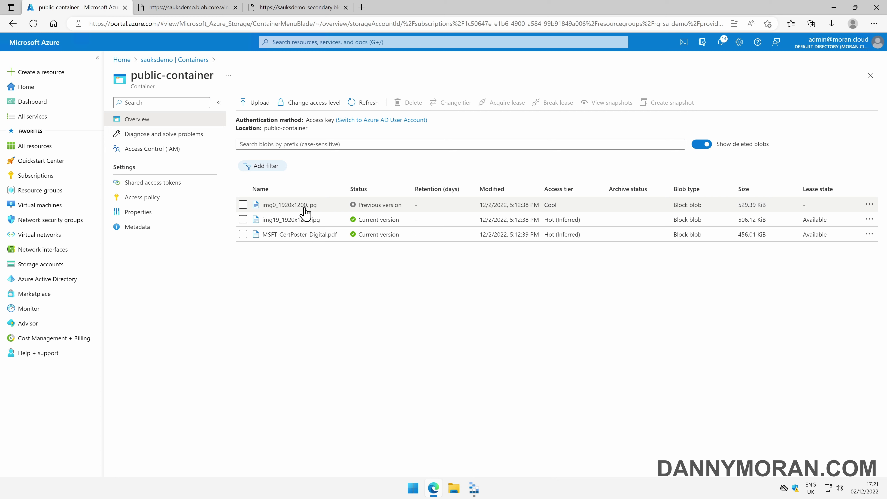
pyautogui.click(171, 60)
pyautogui.click(161, 121)
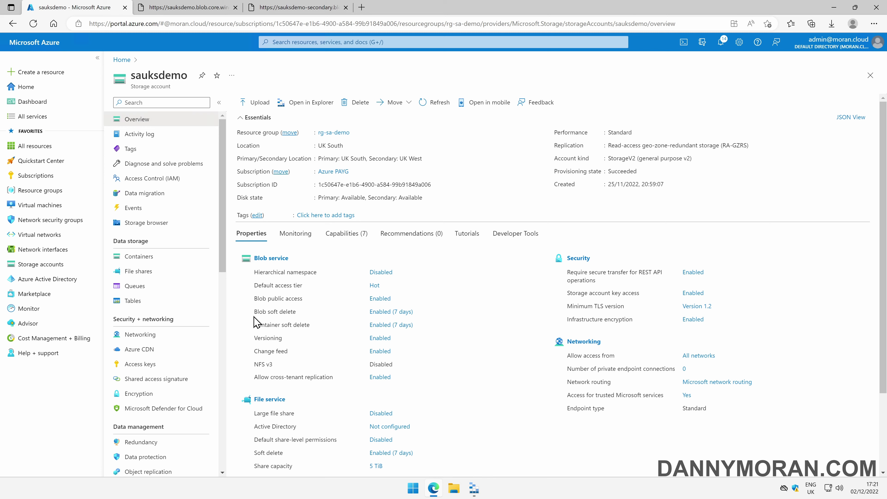
pyautogui.moveTo(255, 311); pyautogui.dragTo(423, 310)
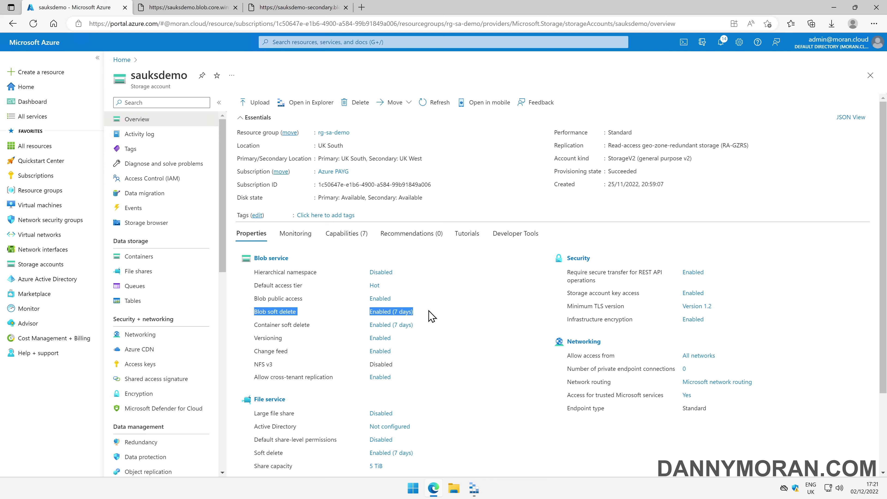
pyautogui.click(398, 312)
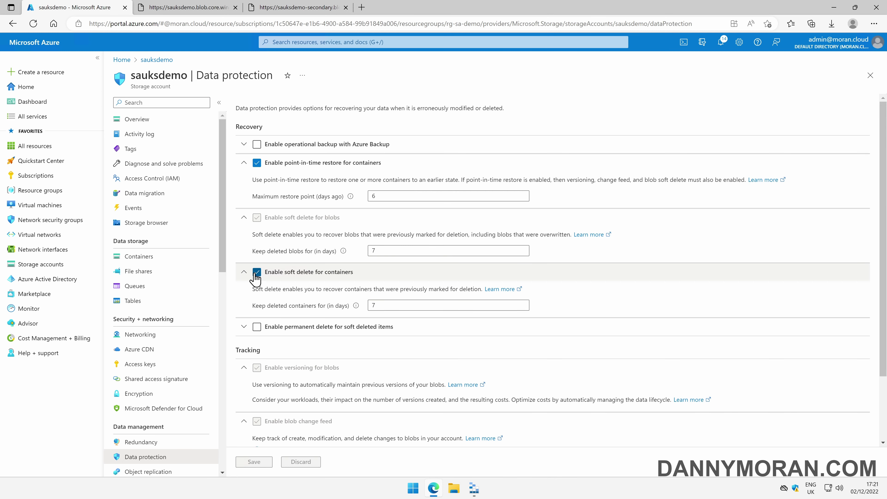
pyautogui.moveTo(393, 304); pyautogui.dragTo(343, 311)
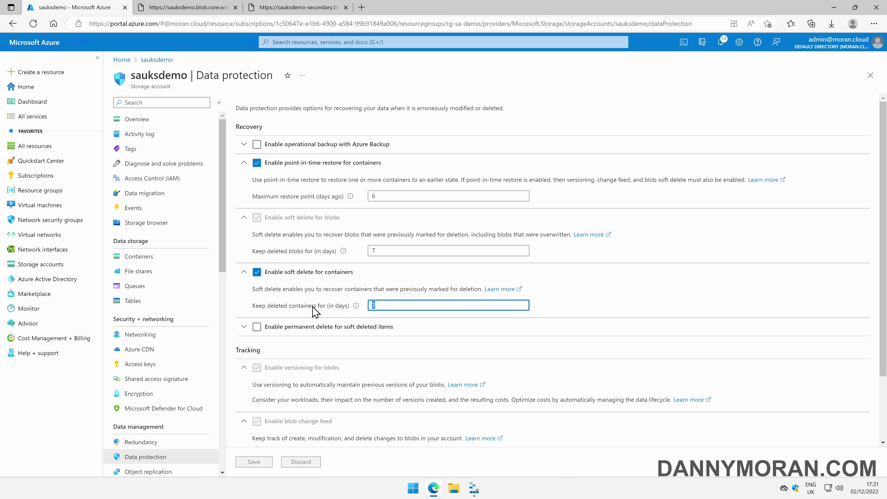
# - Restore the deleted img0_1920x1200.jpg in public-container by making its previous version the current version
pyautogui.click(149, 257)
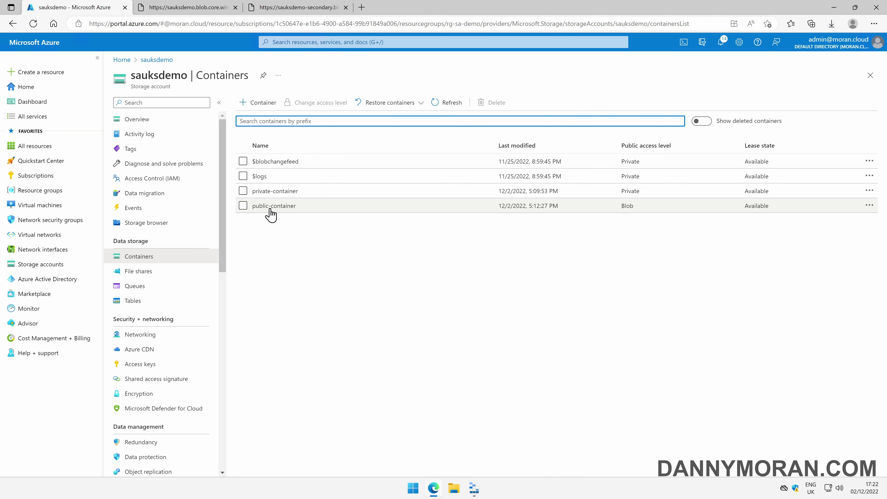
pyautogui.click(271, 208)
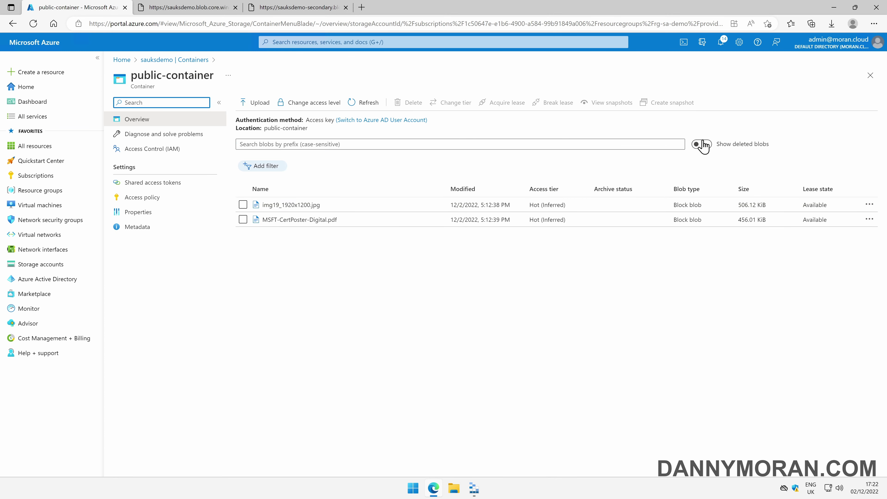
pyautogui.click(702, 145)
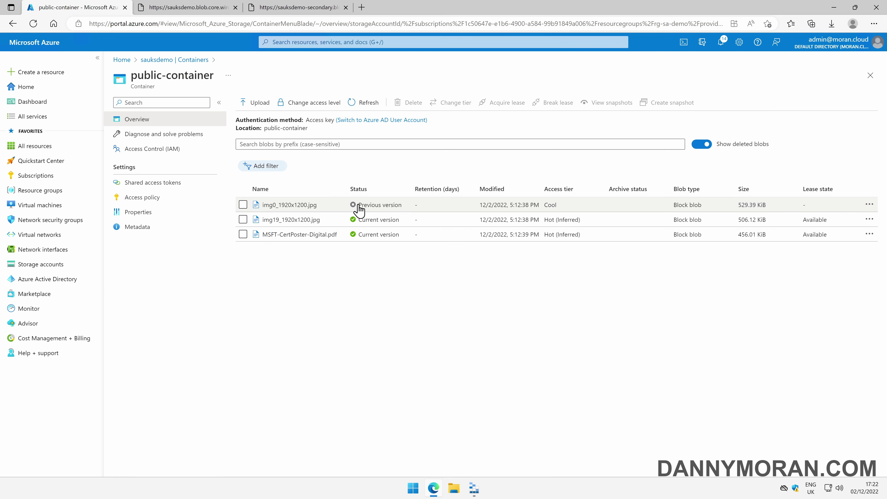
pyautogui.click(375, 209)
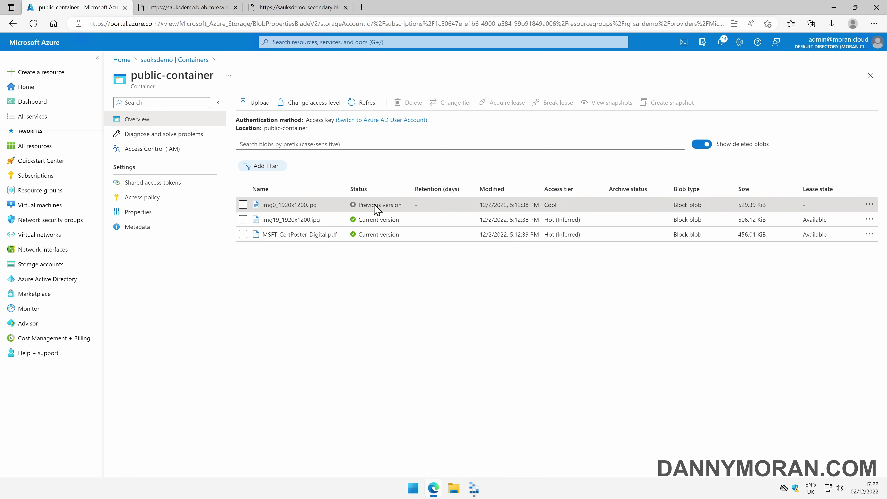
pyautogui.click(435, 125)
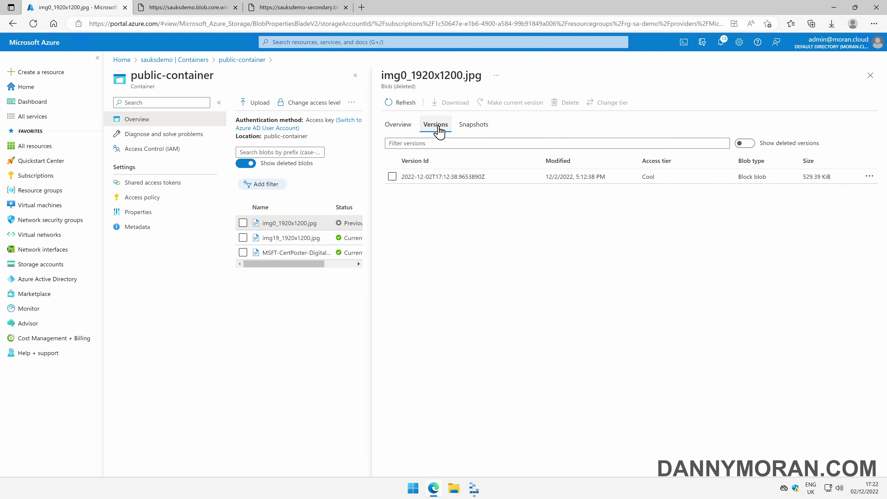
pyautogui.rightClick(451, 179)
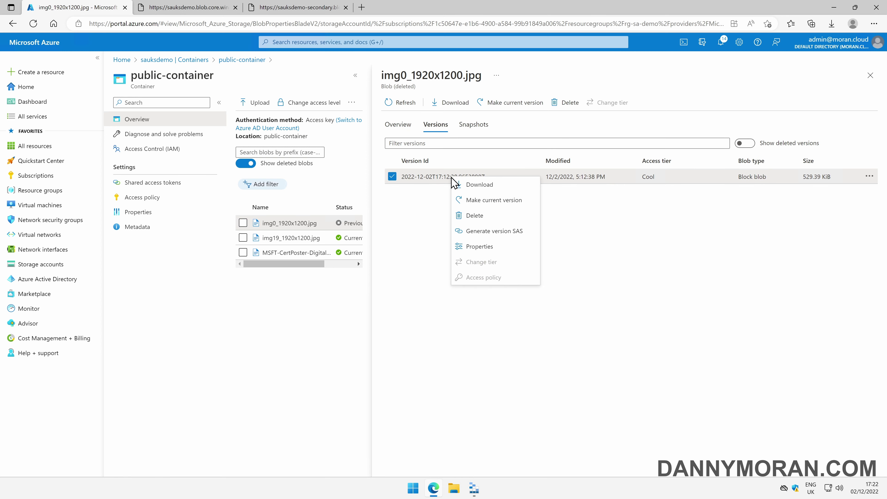
pyautogui.click(489, 200)
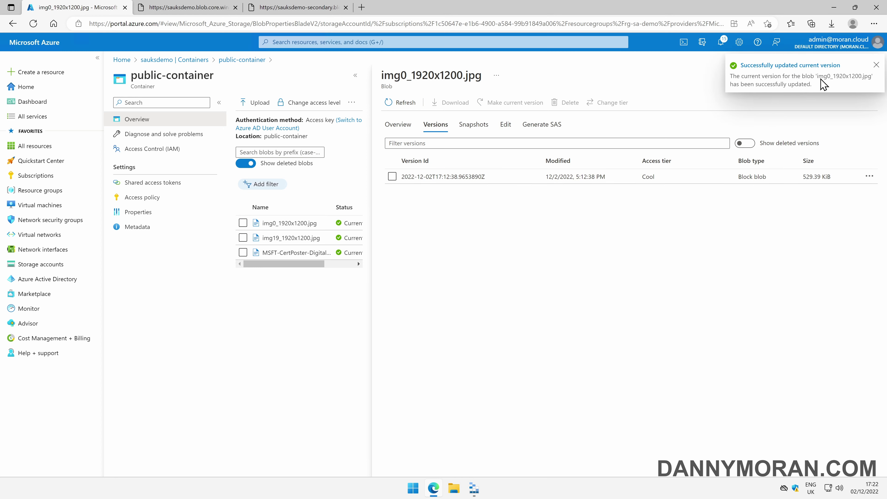
pyautogui.click(876, 66)
pyautogui.click(869, 75)
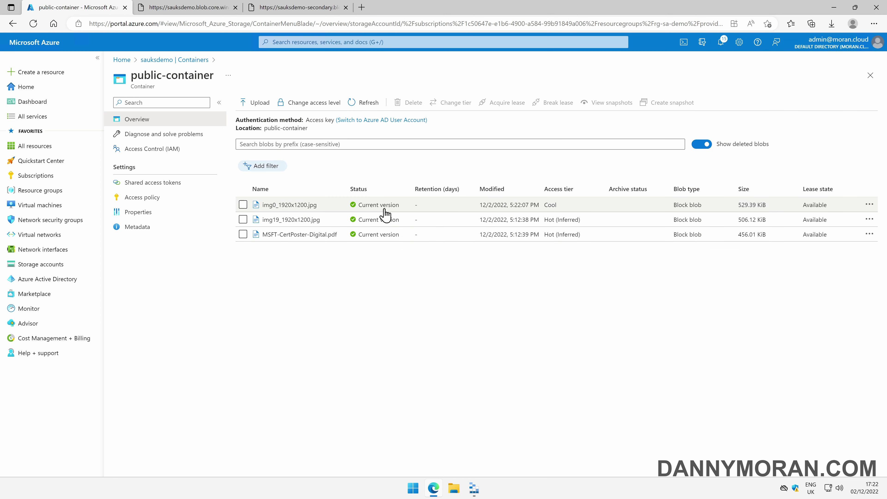
# - Reload the img0_1920x1200.jpg pages on the primary and secondary endpoints to check access to the restored blob
pyautogui.click(202, 4)
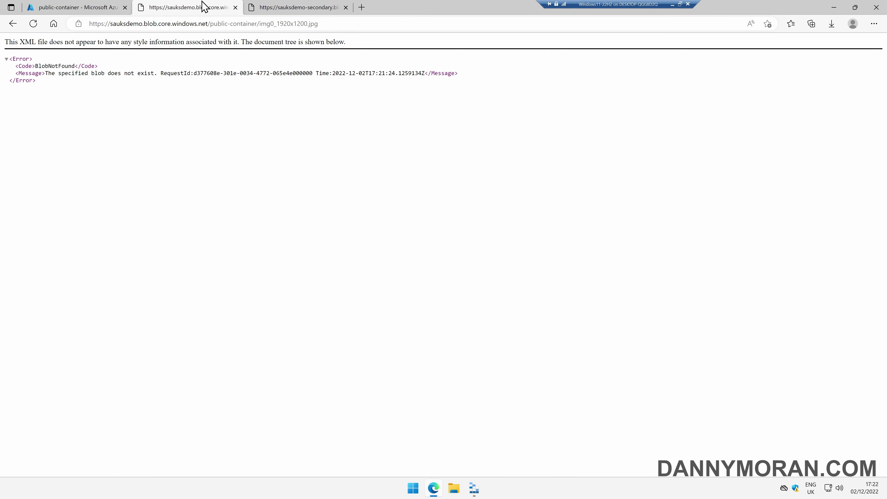
pyautogui.press('F5')
pyautogui.click(283, 6)
pyautogui.press('F5')
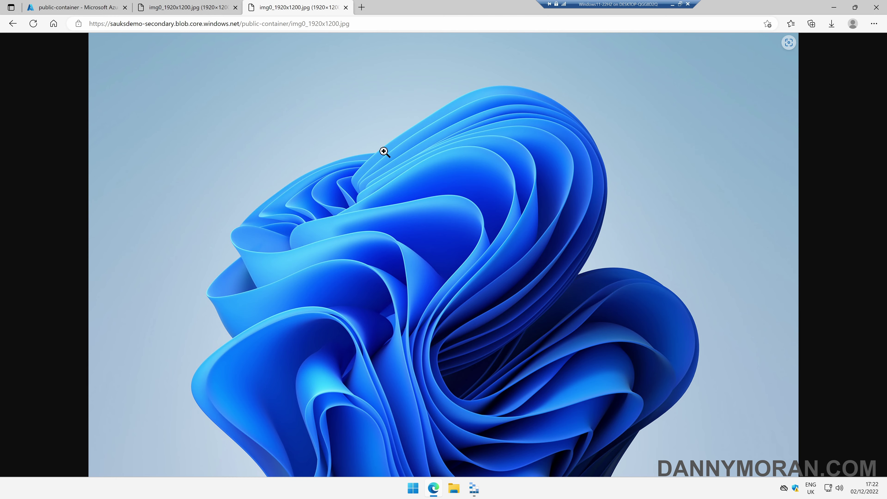
# - Delete public-container from the sauksdemo storage account and refresh the container list
pyautogui.click(87, 8)
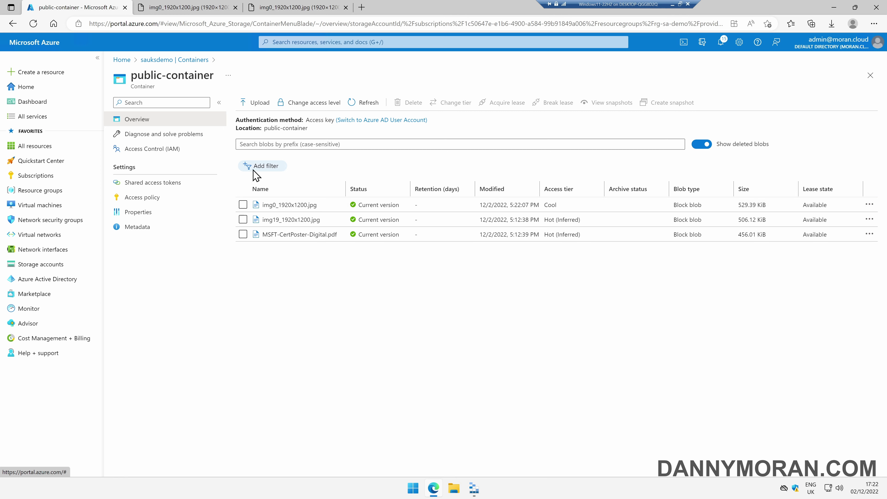
pyautogui.click(167, 60)
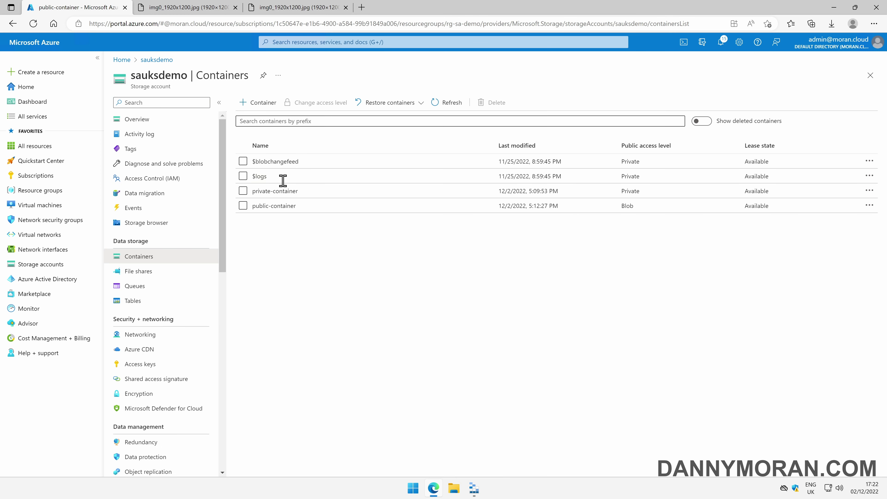
pyautogui.click(244, 205)
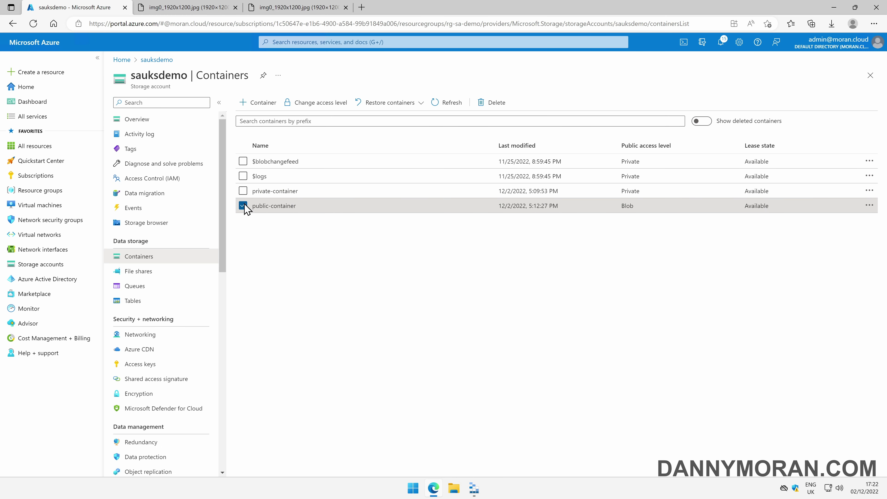
pyautogui.click(493, 103)
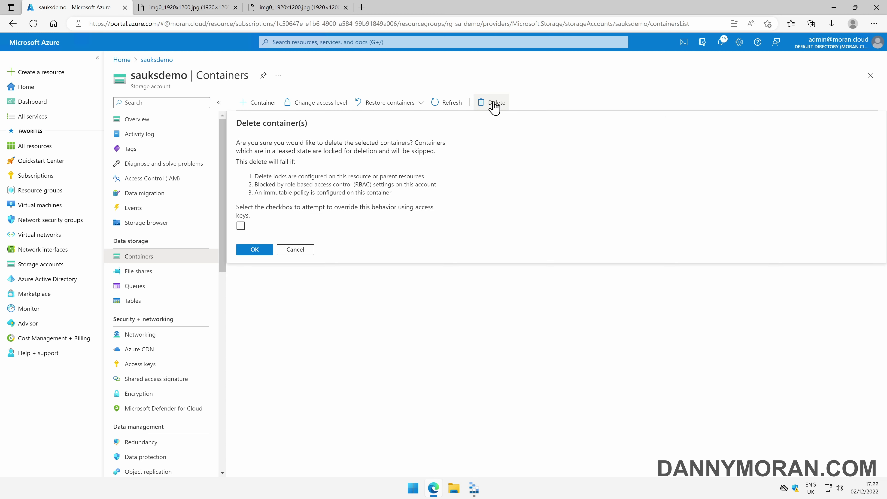
pyautogui.click(254, 250)
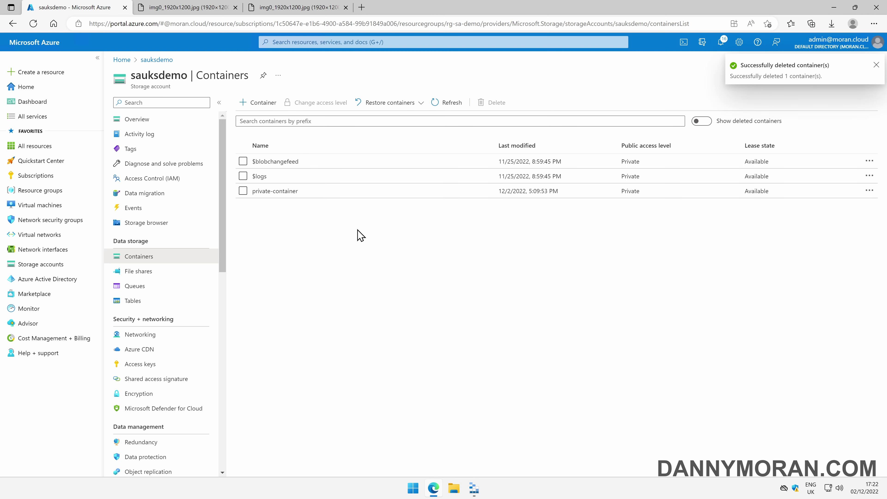
pyautogui.click(440, 105)
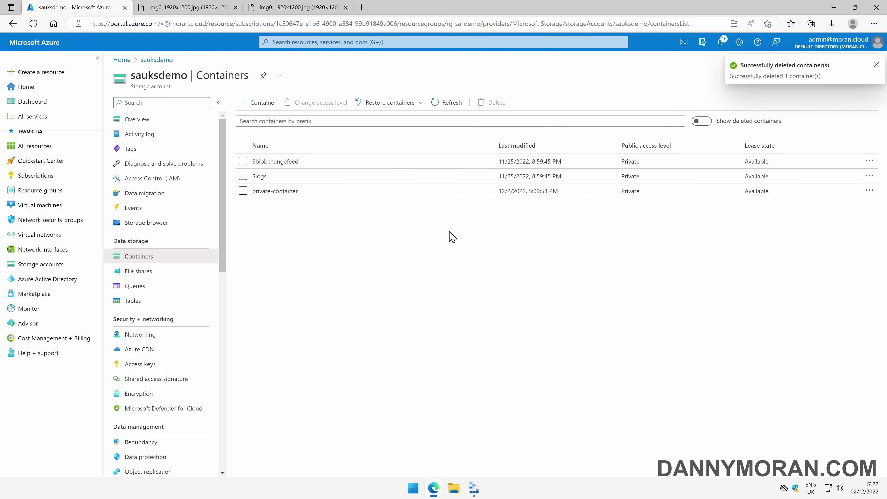
# - Reload the img0_1920x1200.jpg pages on both endpoints to check access after the container deletion
pyautogui.click(202, 10)
pyautogui.press('F5')
pyautogui.click(298, 8)
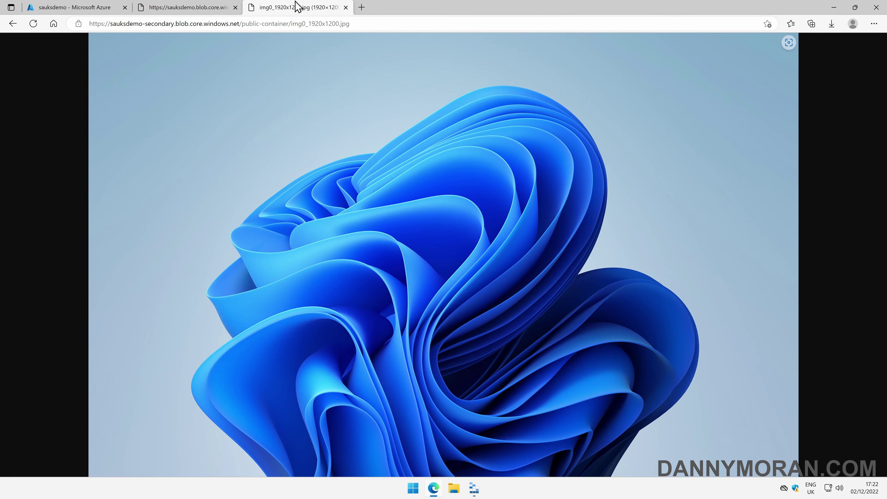
pyautogui.press('F5')
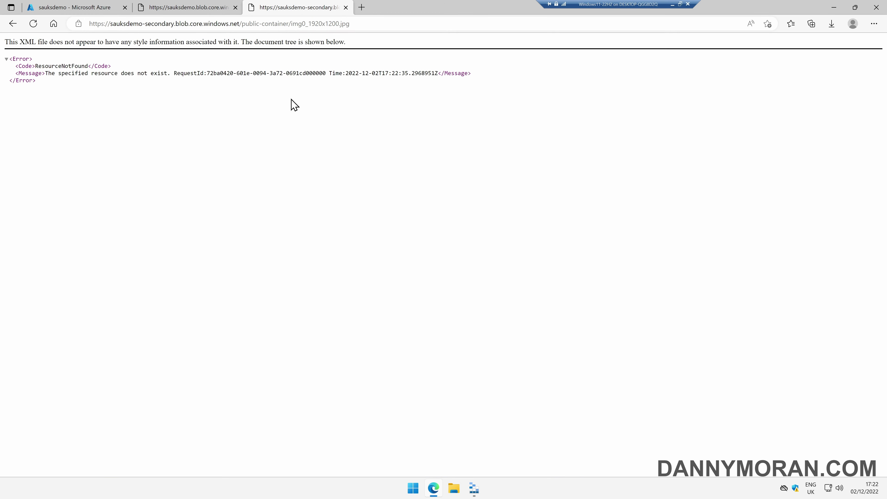
# - Show the deleted containers of sauksdemo and undelete public-container from its properties
pyautogui.click(71, 6)
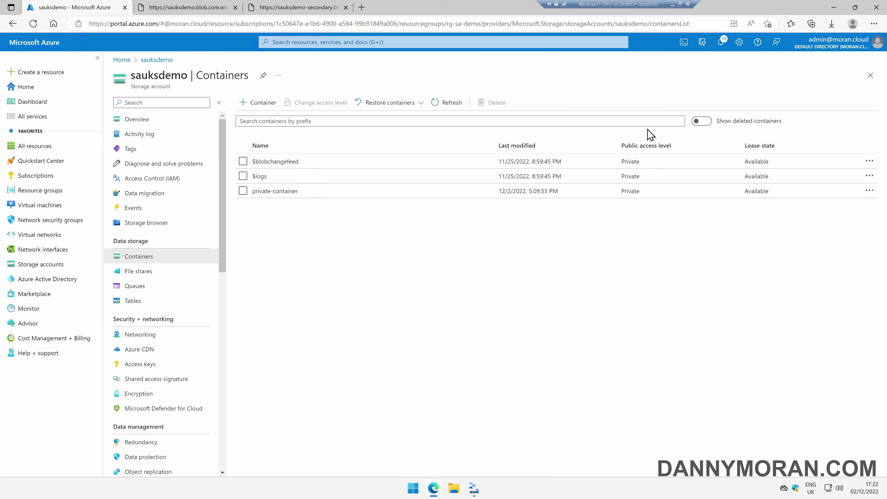
pyautogui.click(698, 121)
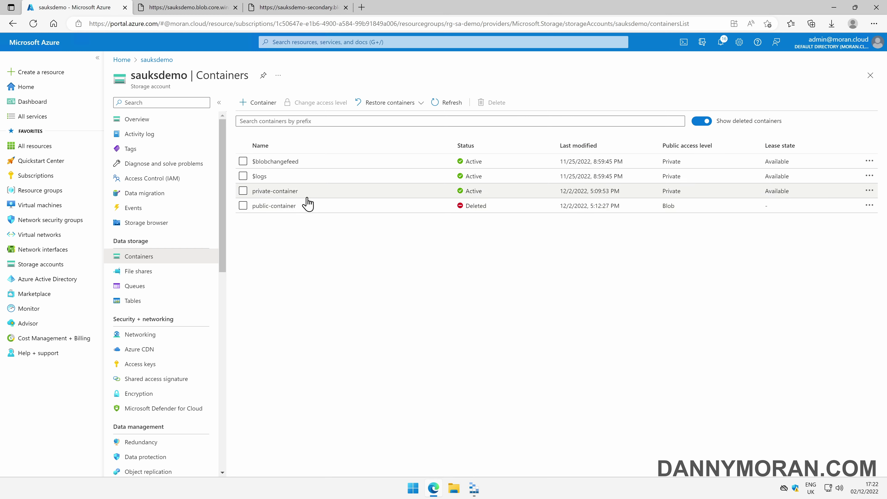
pyautogui.click(290, 205)
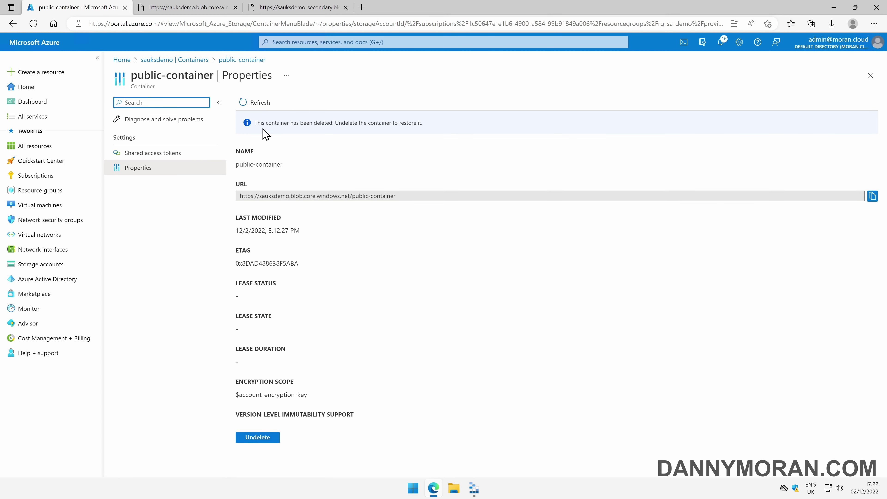
pyautogui.moveTo(257, 122); pyautogui.dragTo(404, 131)
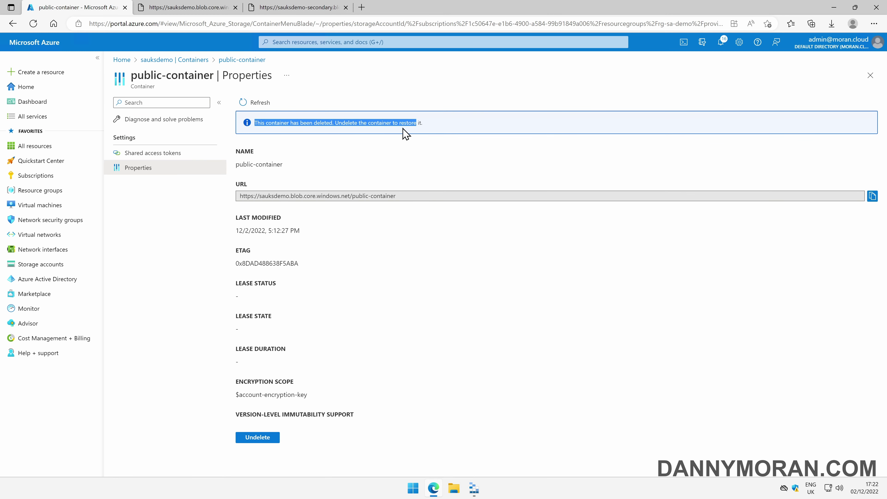
pyautogui.click(268, 440)
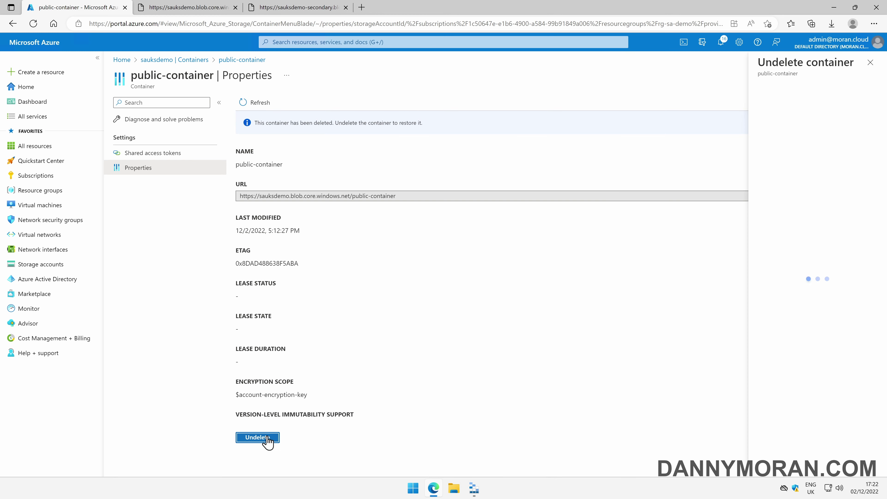
pyautogui.click(765, 463)
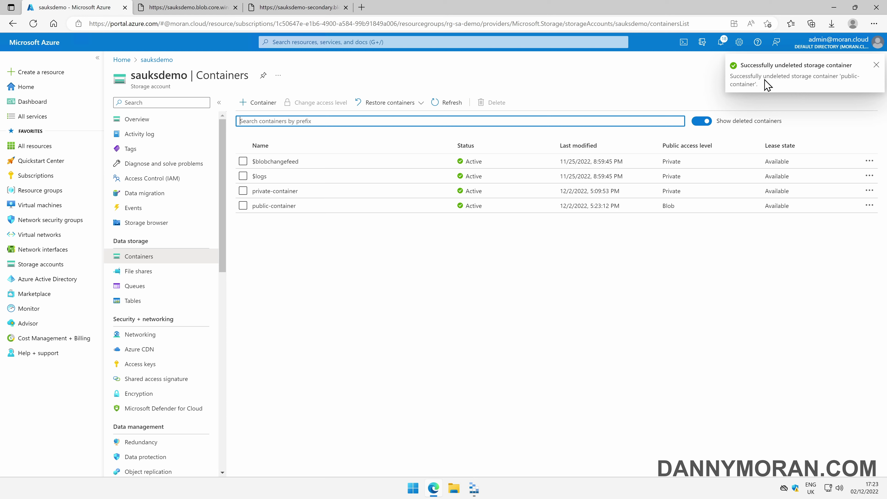
# - Open the restored public-container and reload the img0_1920x1200.jpg pages on the primary and secondary endpoints to check access
pyautogui.click(266, 206)
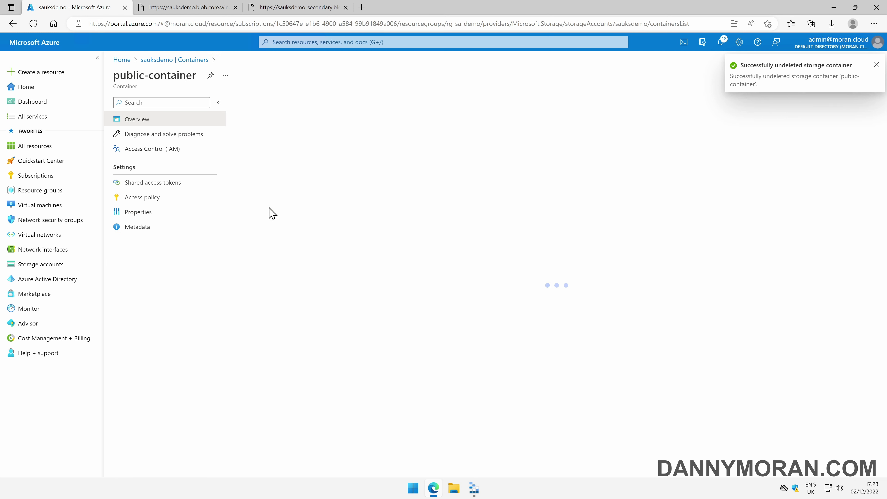
pyautogui.click(185, 6)
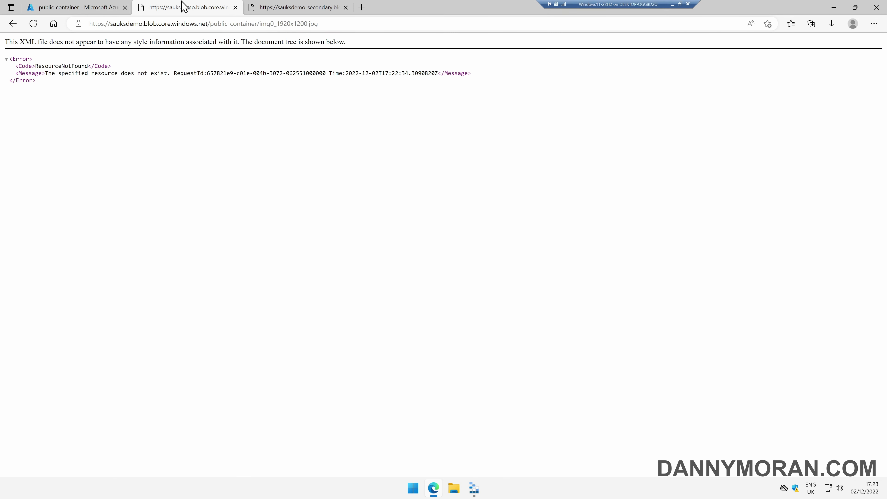
pyautogui.press('F5')
pyautogui.click(283, 7)
pyautogui.press('F5')
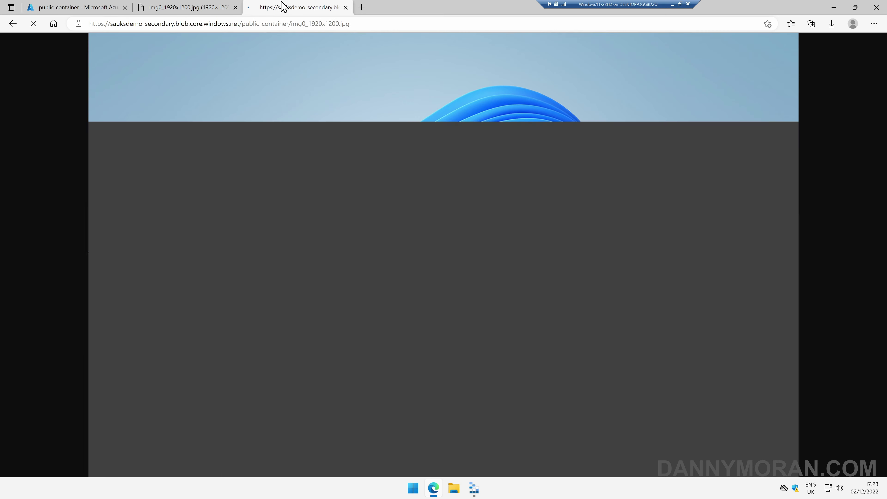
# - Return to the sauksdemo storage account in the portal and open its container list
pyautogui.click(77, 7)
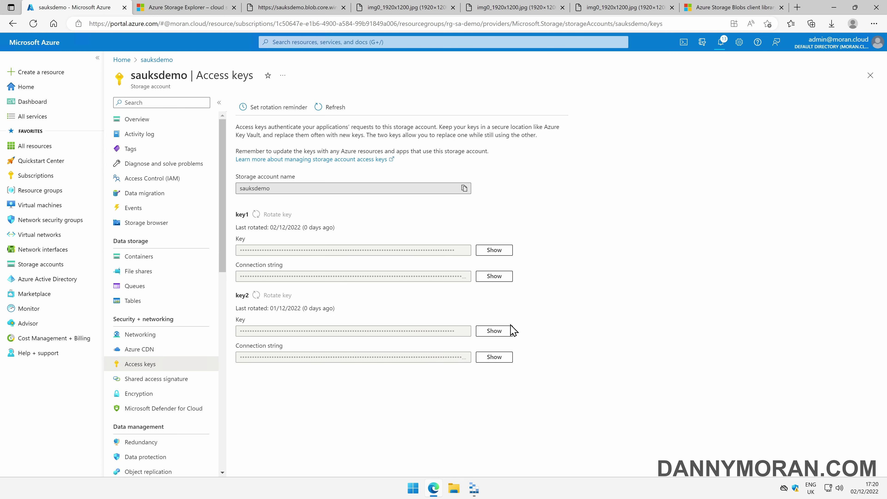
pyautogui.click(177, 258)
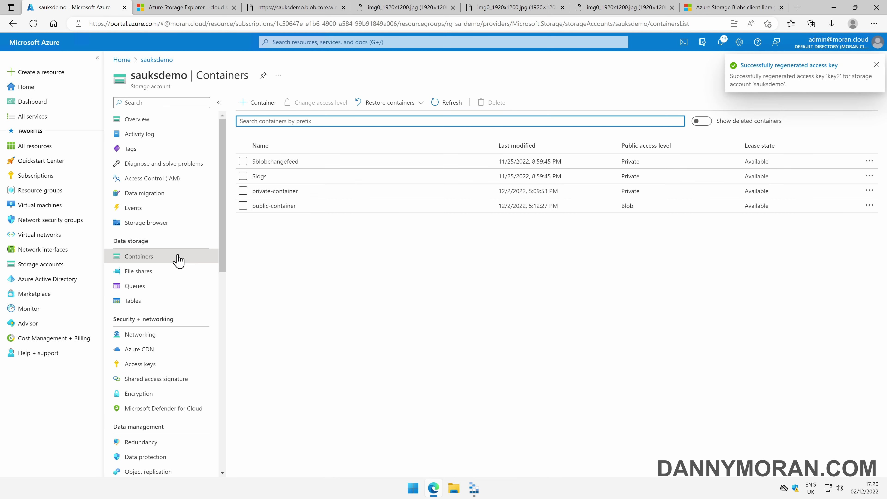